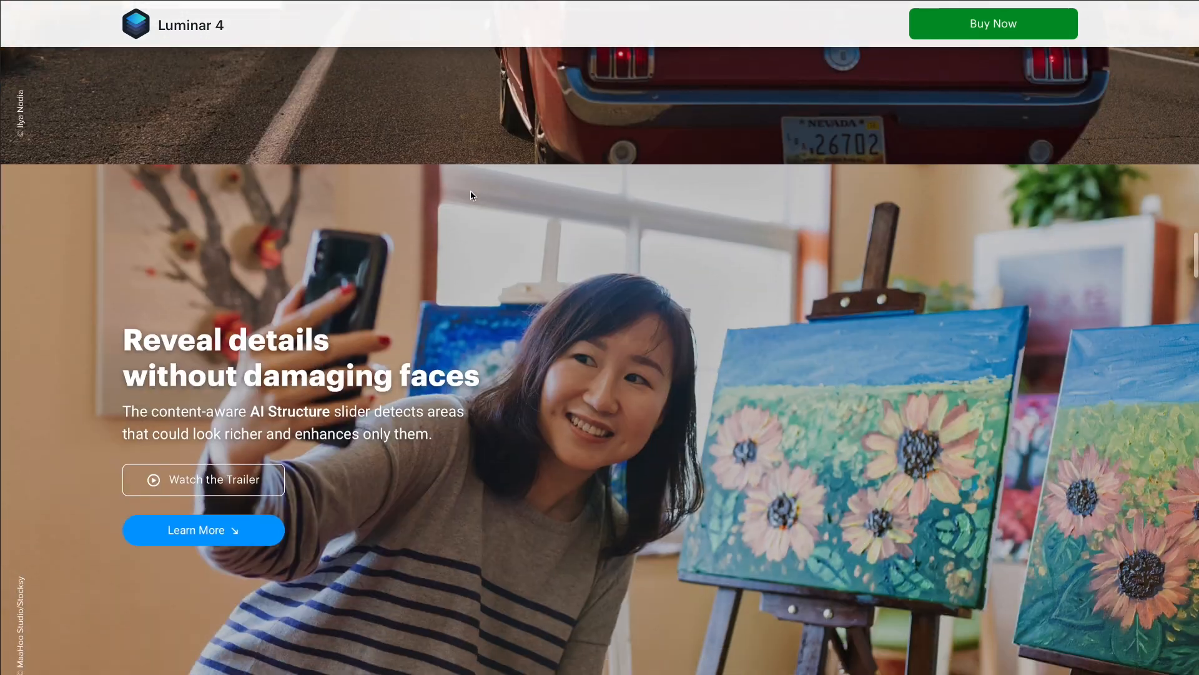
- Look through the Luminar 4 feature page and view the enlarged Edit View screenshot in the user manual
scroll(473, 196, down, 12)
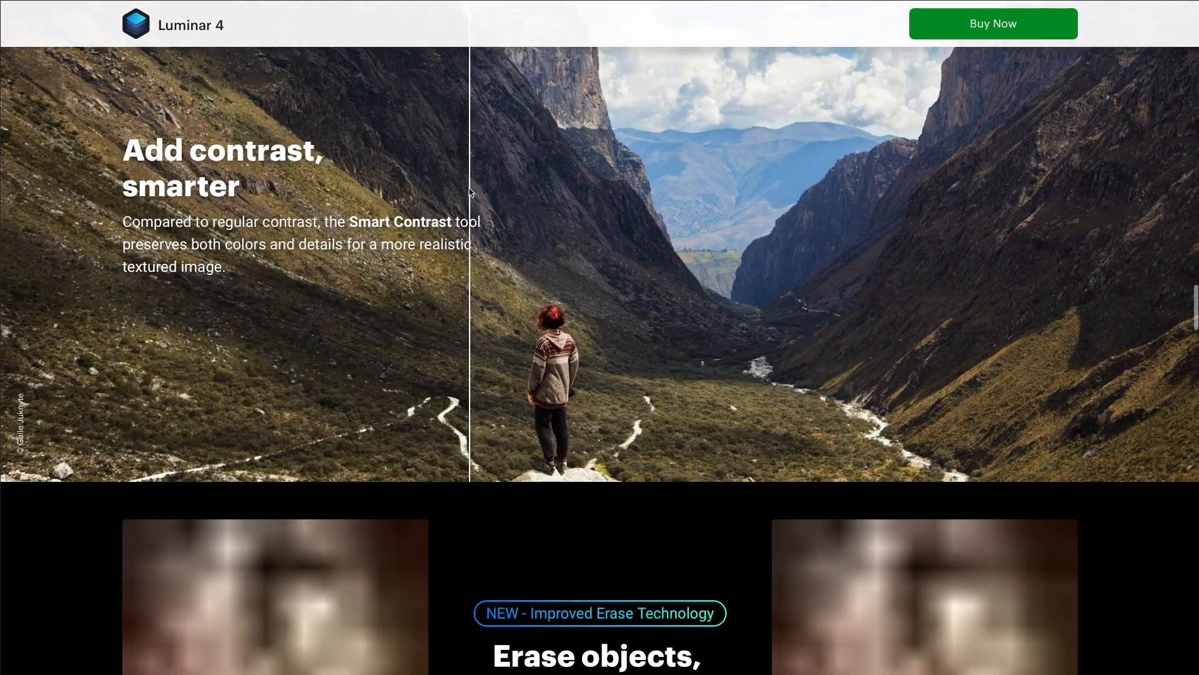
scroll(471, 191, down, 14)
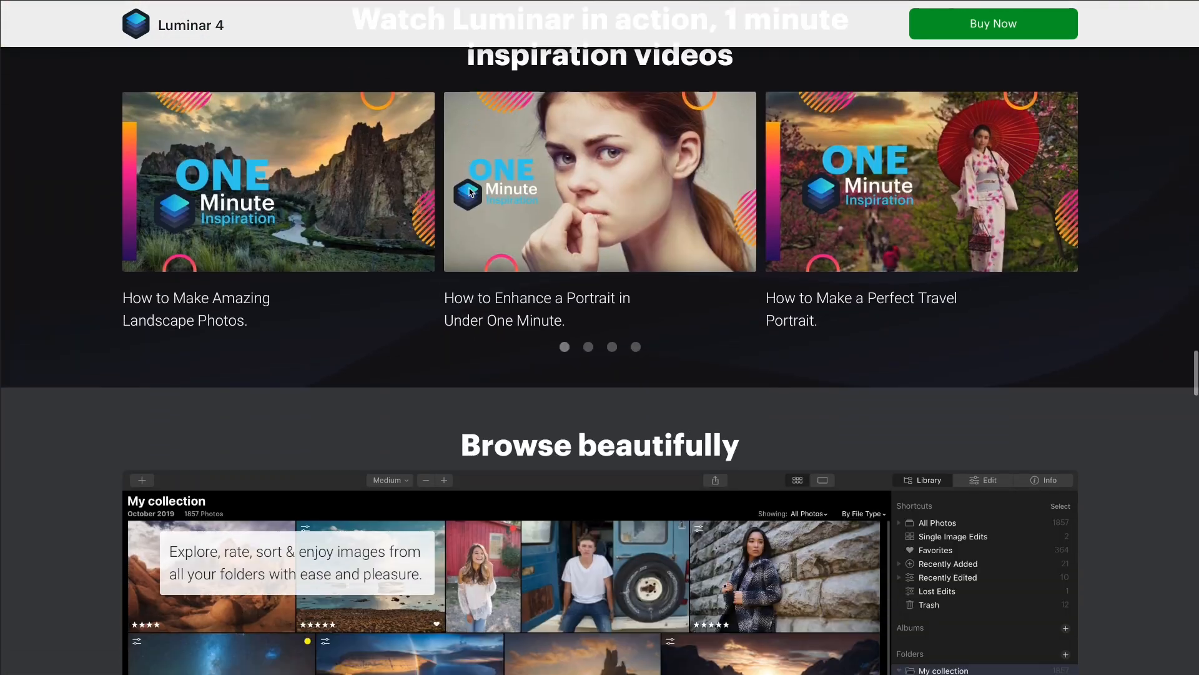
scroll(471, 191, down, 5)
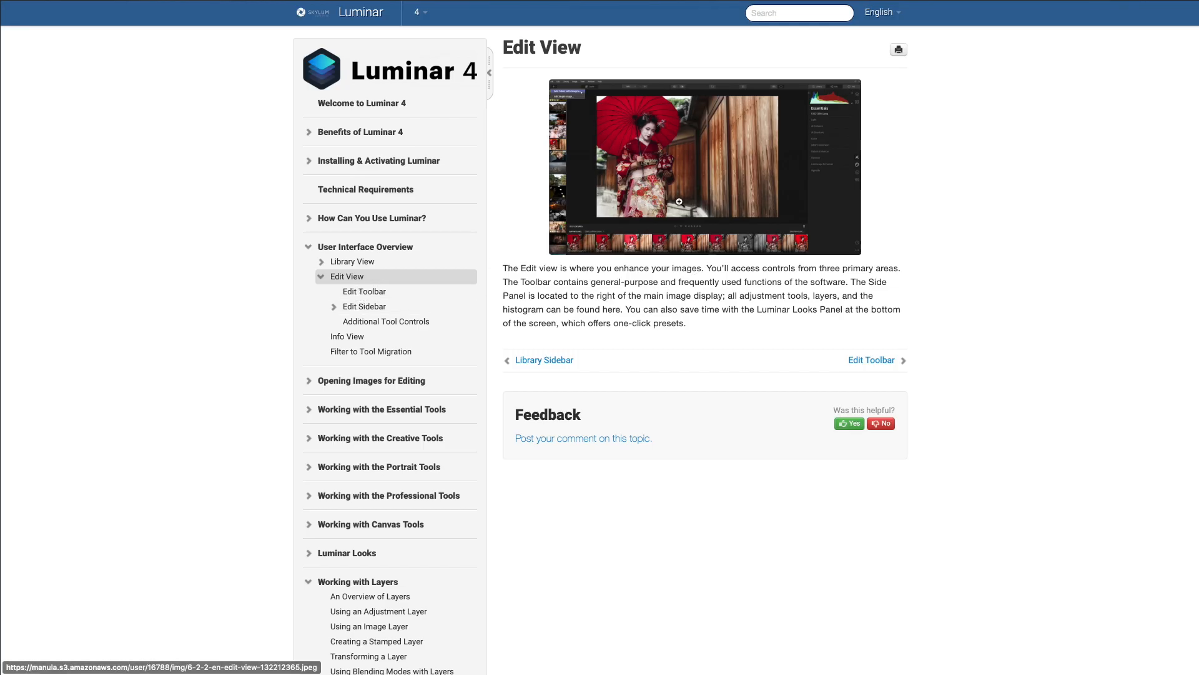
click(740, 169)
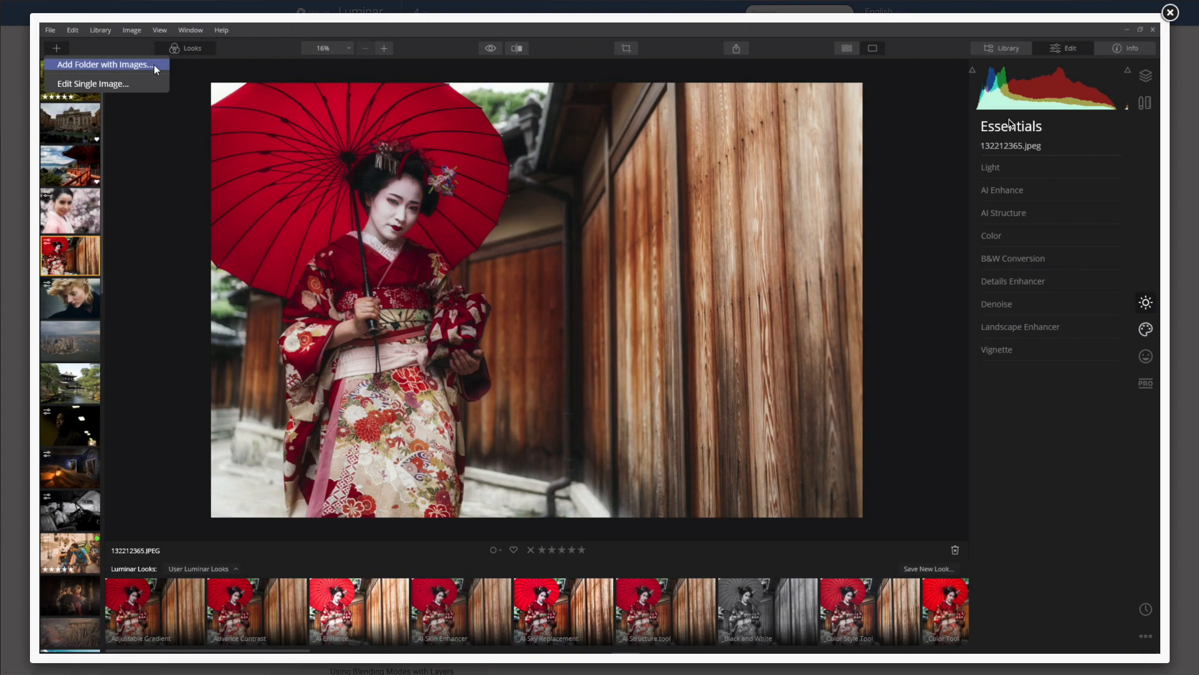
click(1170, 12)
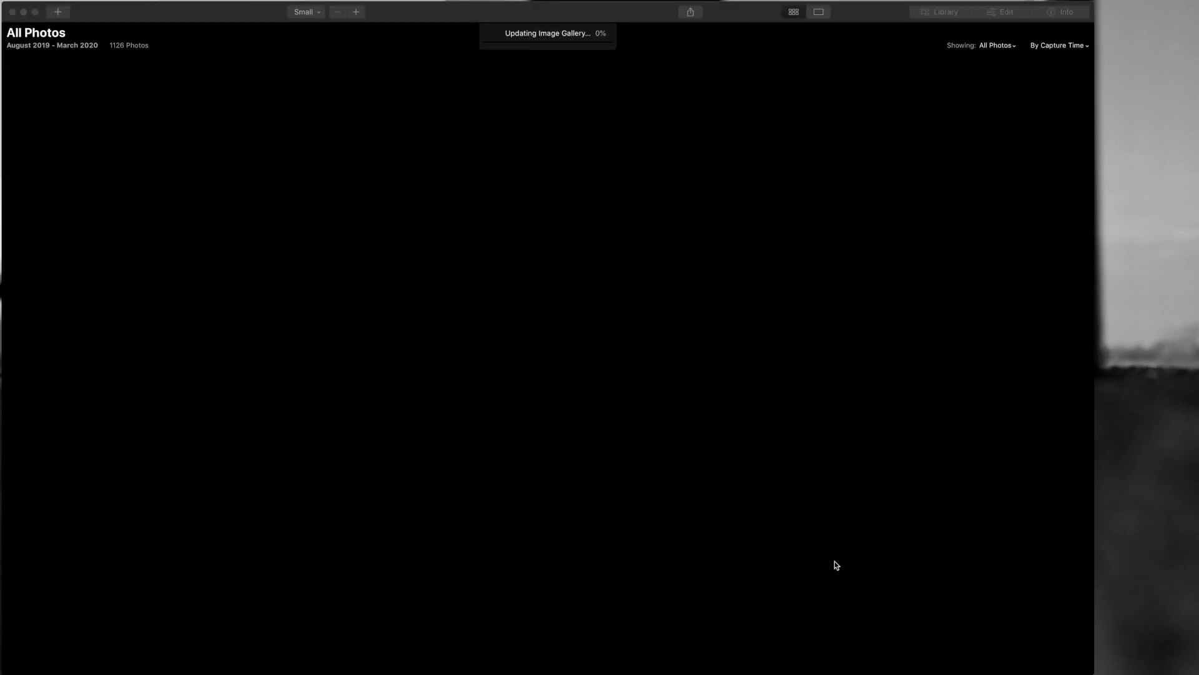
- Open the four-star favourite portrait JAYM8224.raf from the photo library for editing
scroll(835, 561, down, 2)
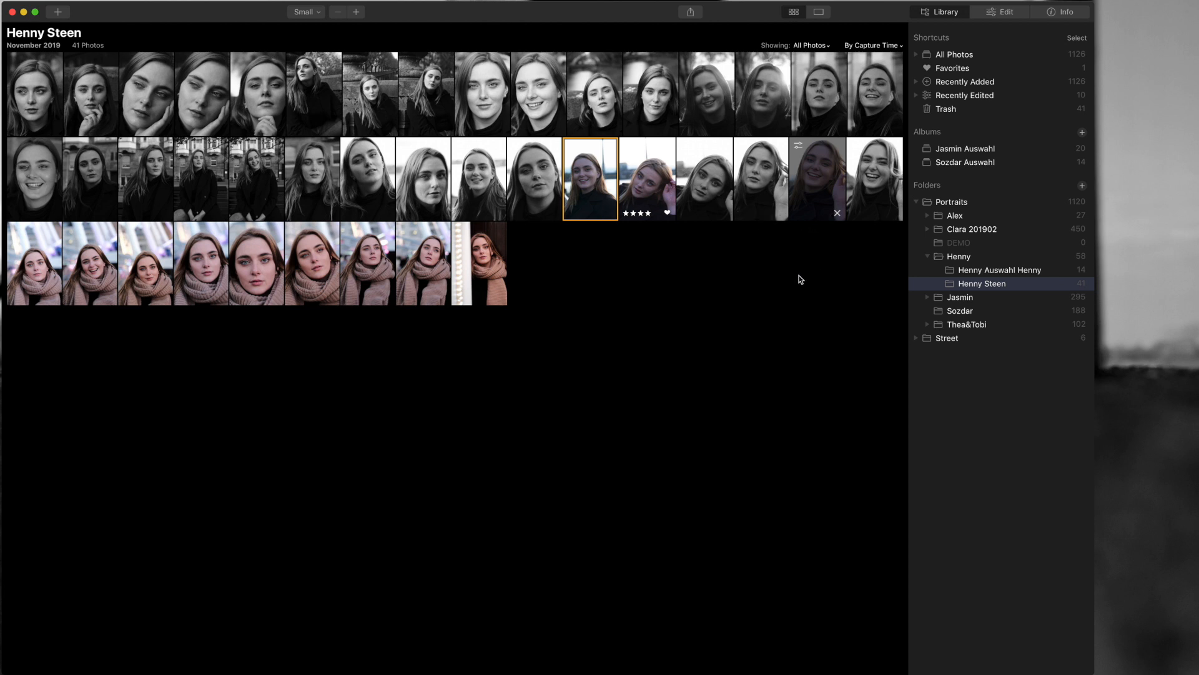
double_click(639, 169)
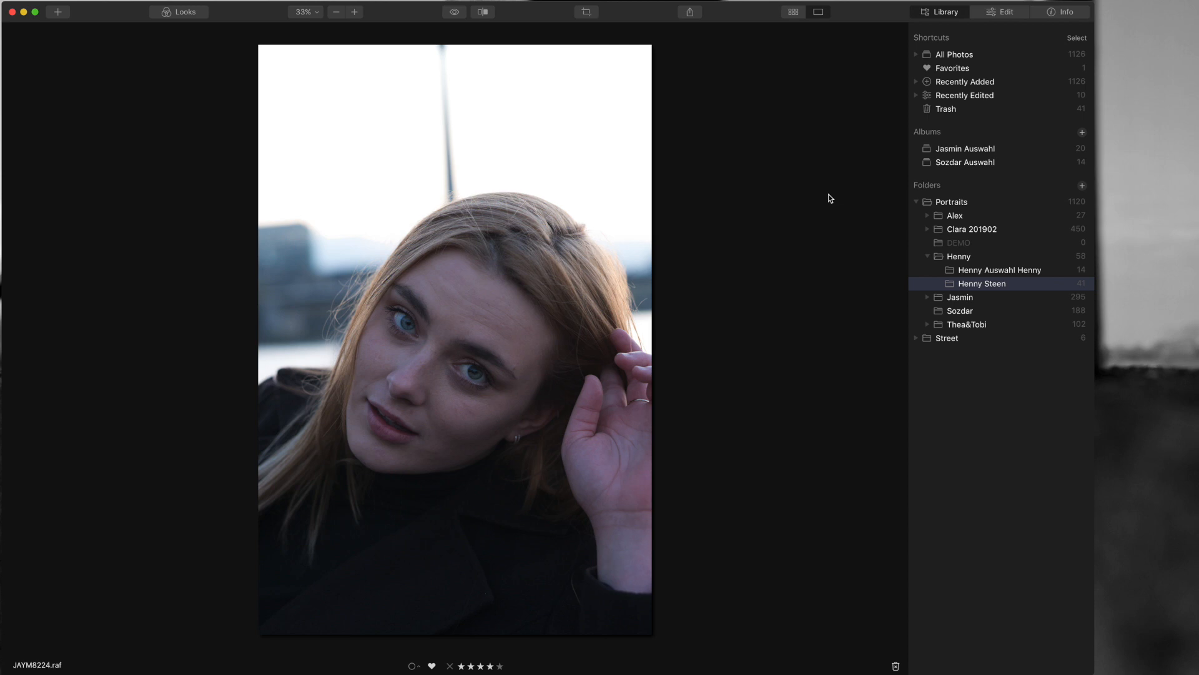
click(1001, 12)
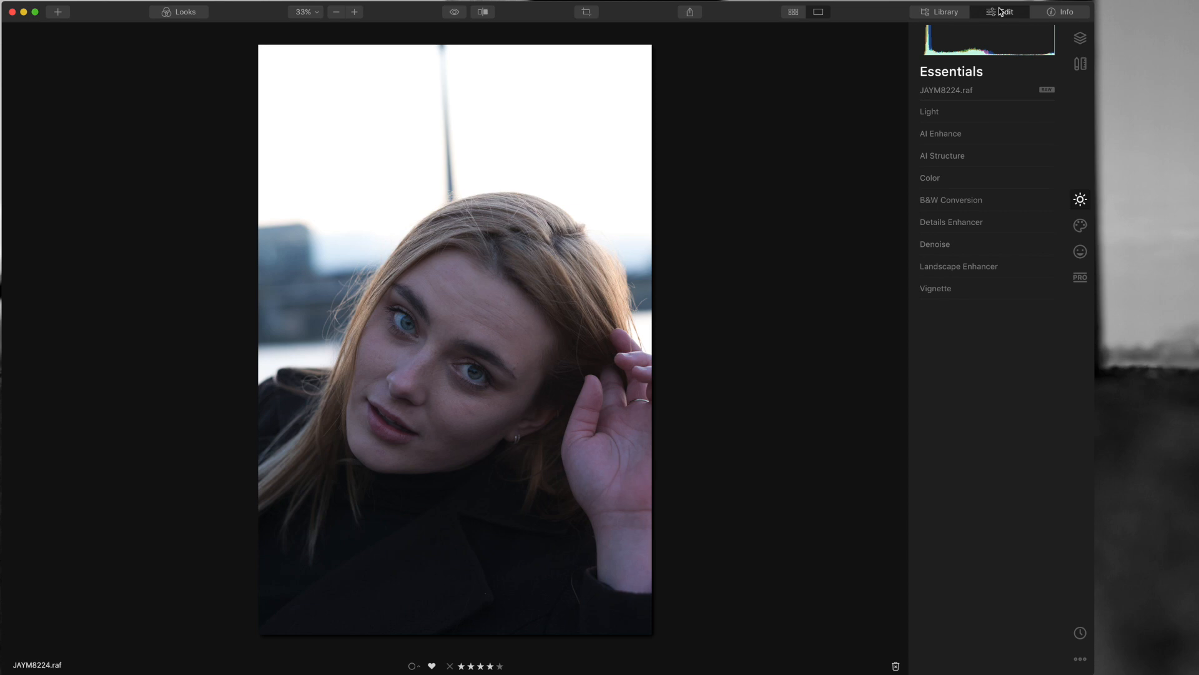
- Add a new adjustment layer above the photo and rename it Basic
click(1092, 36)
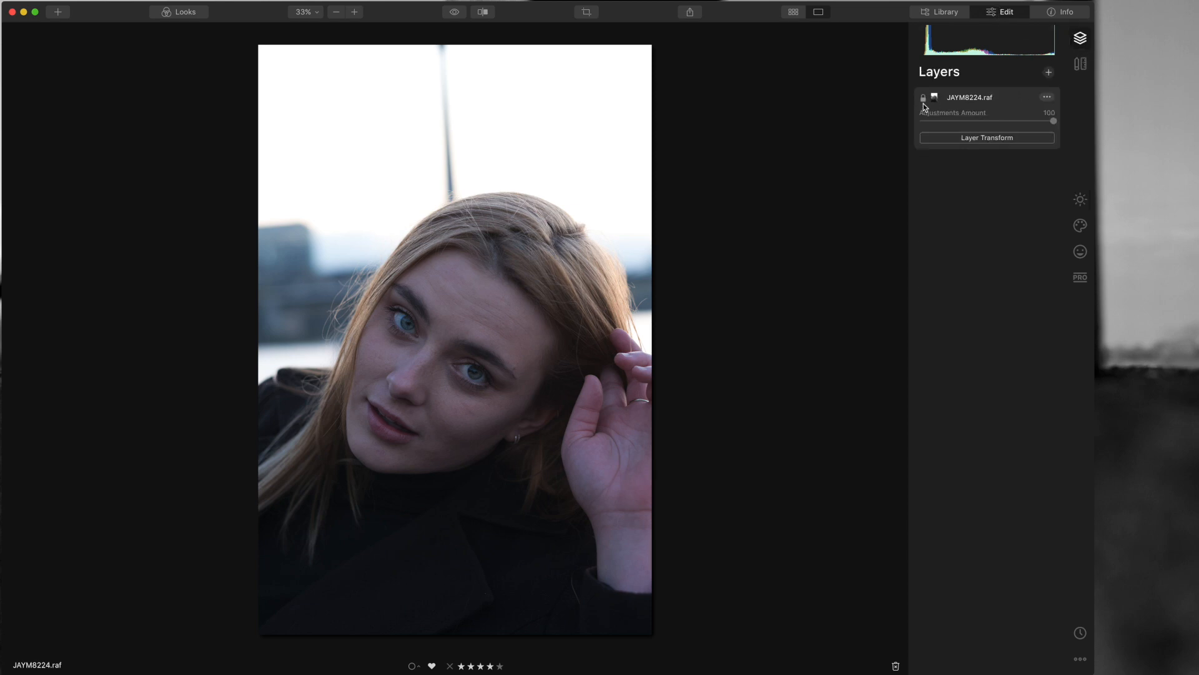
click(1049, 74)
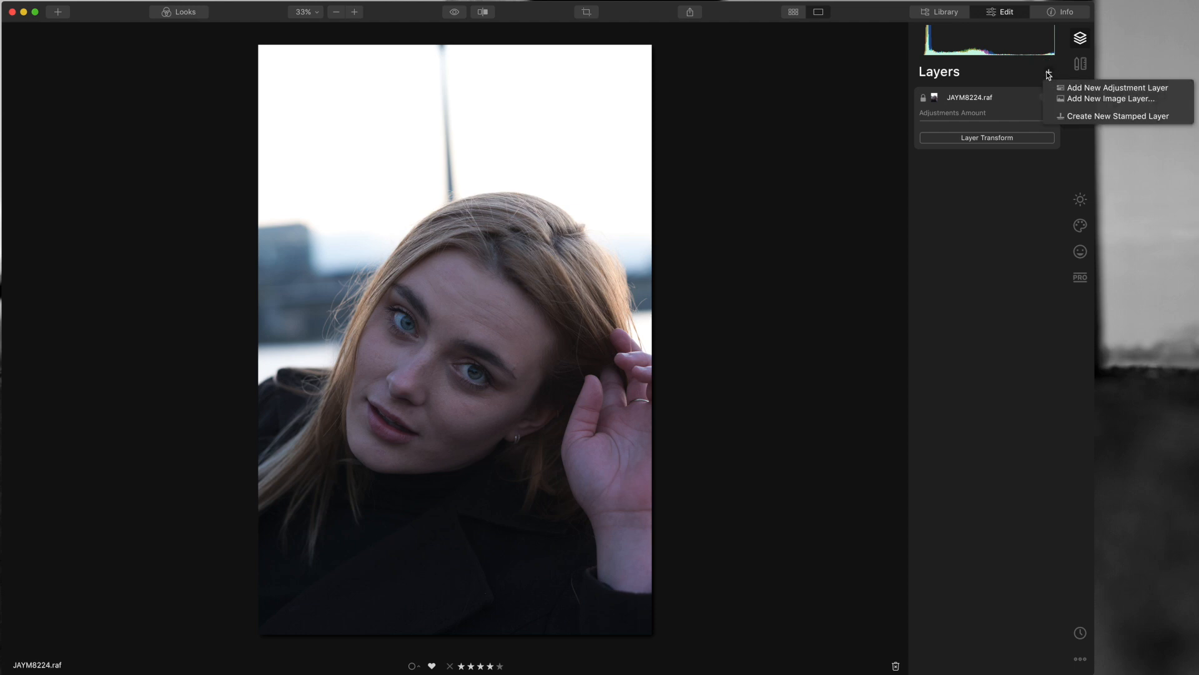
click(1064, 87)
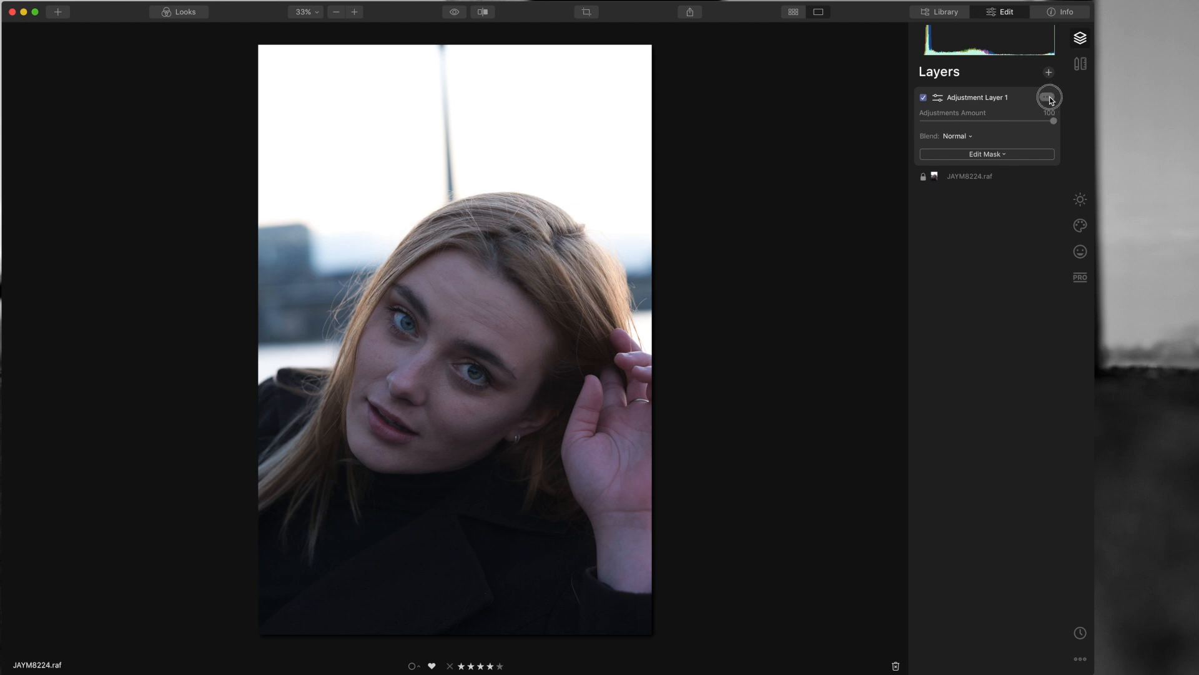
click(1049, 97)
click(1075, 154)
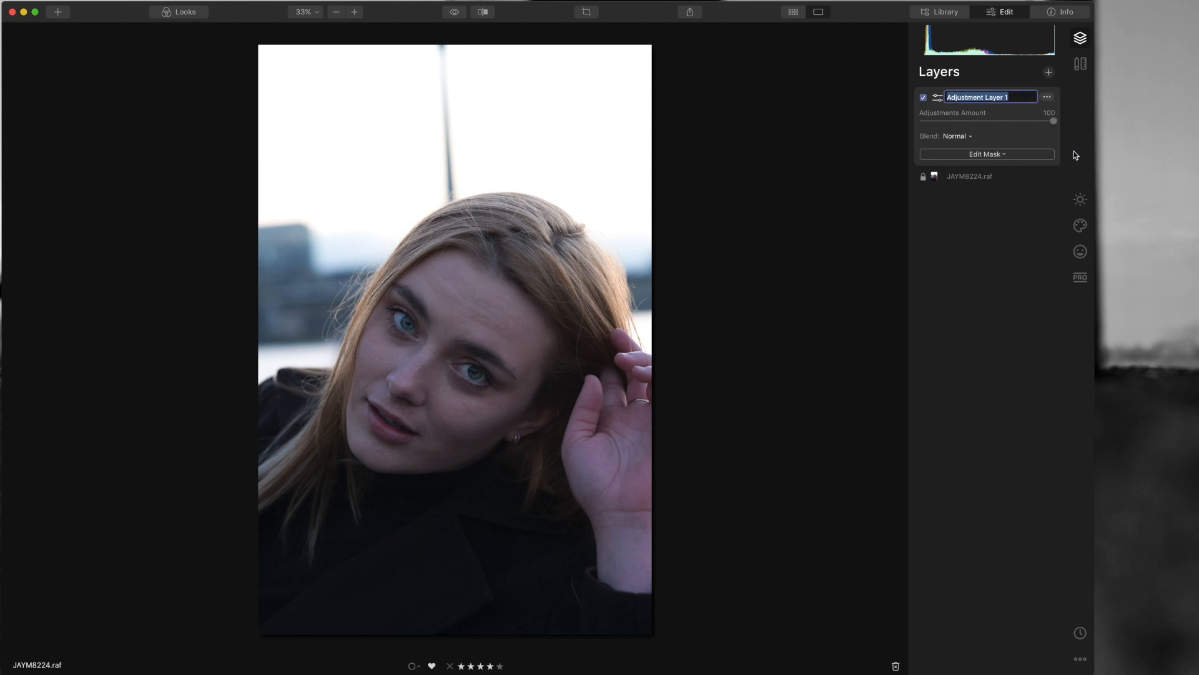
text(Basic)
key(Return)
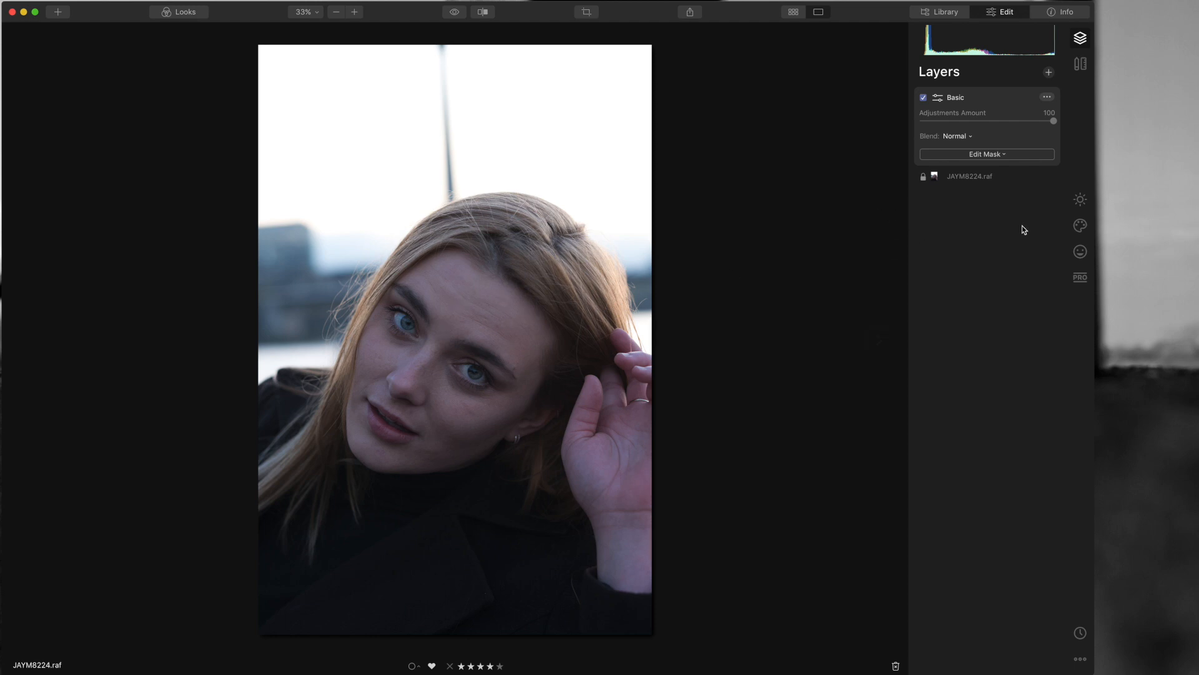
- In the Light settings of the Basic layer, set Exposure to 0.30, Smart Contrast to 24, Highlights to 8 and Shadows to -13
click(1081, 199)
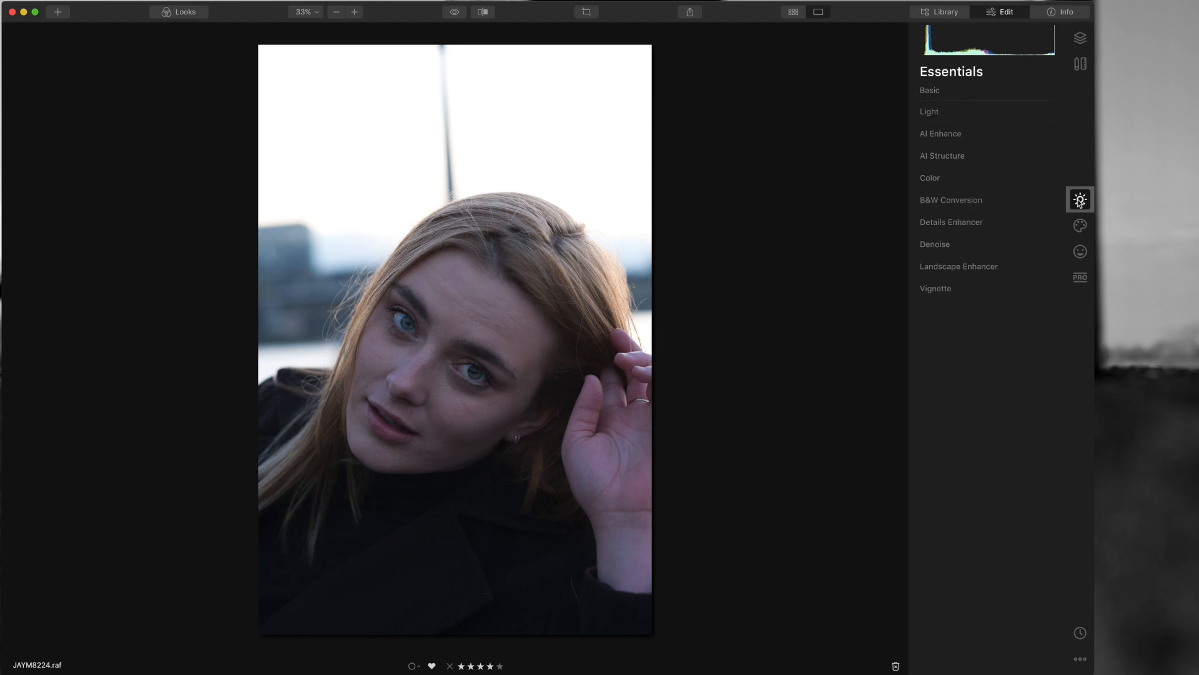
click(943, 112)
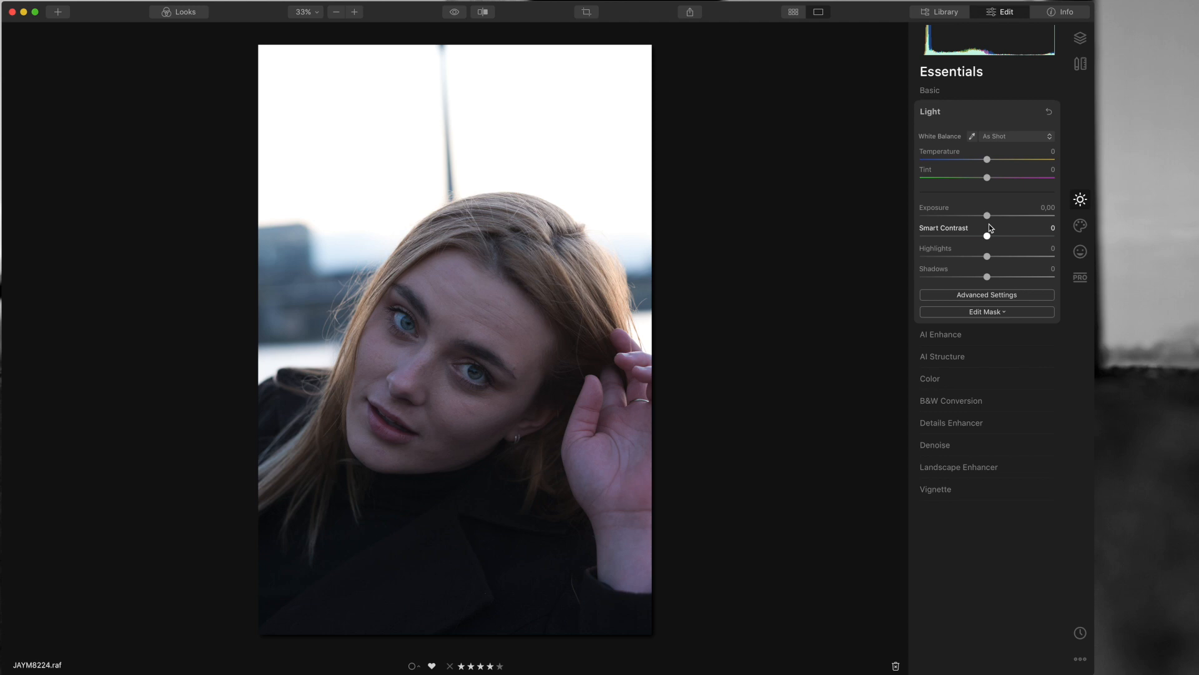
drag(988, 215, 994, 220)
drag(993, 218, 992, 218)
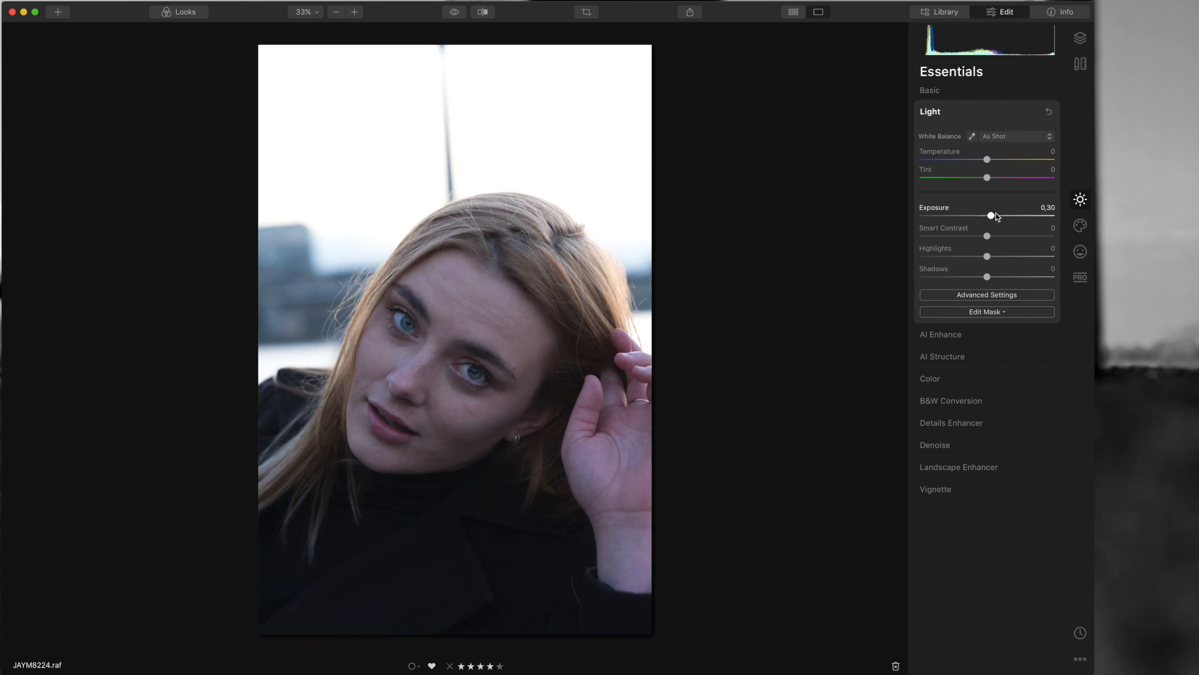
click(988, 236)
drag(989, 237, 1005, 238)
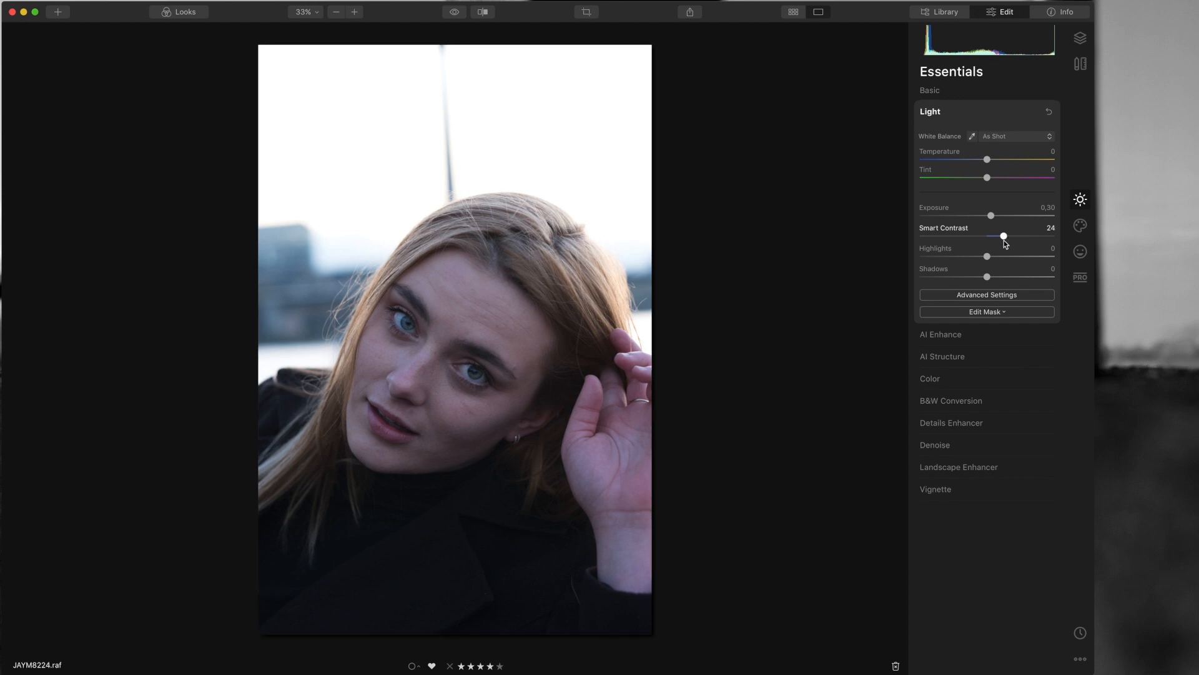
drag(988, 256, 993, 255)
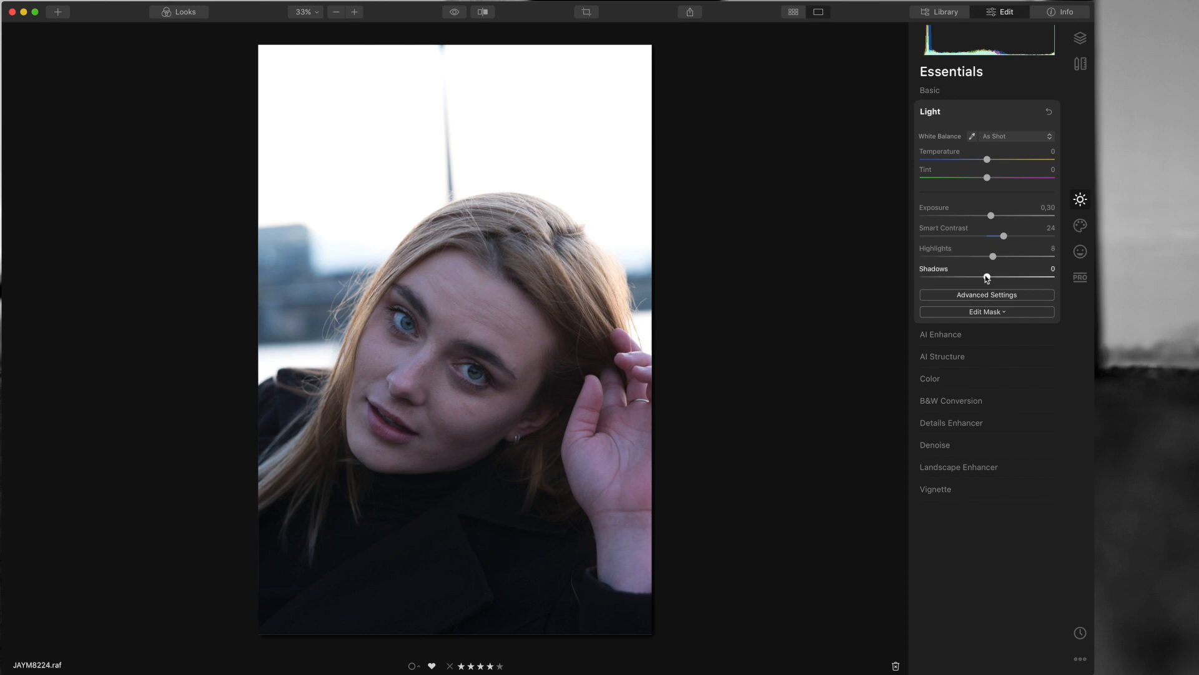
drag(987, 277, 979, 279)
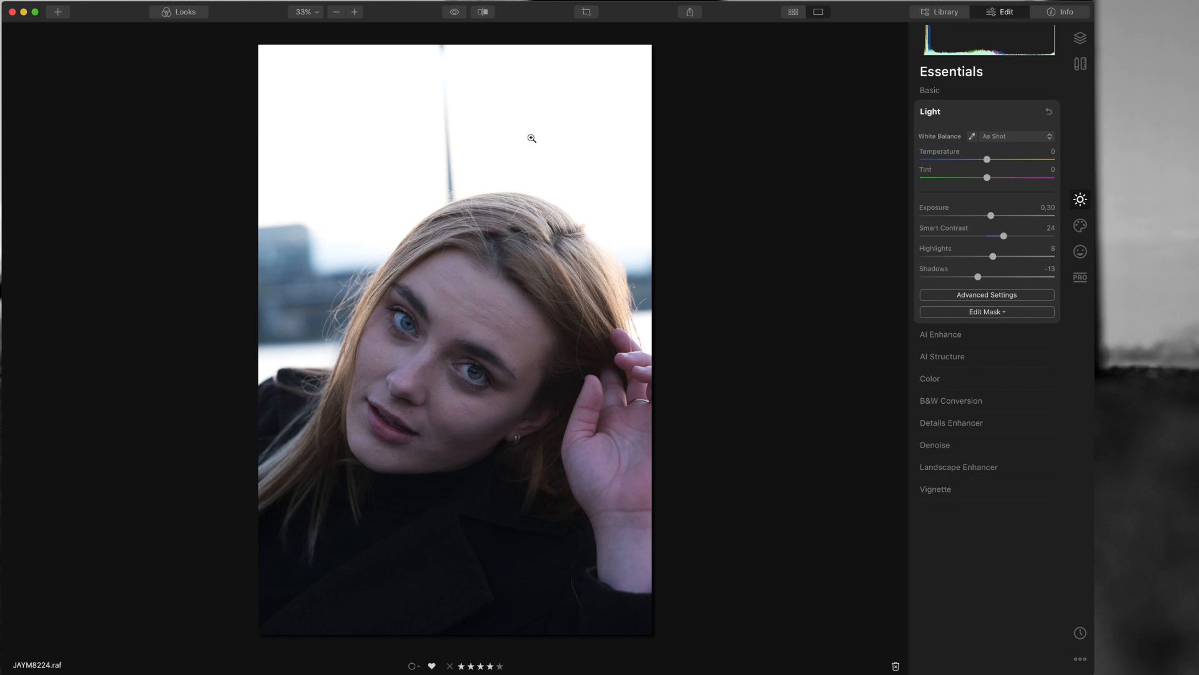
- Compare the edited portrait with the original using the before/after split view
click(456, 13)
click(483, 11)
drag(453, 184, 332, 187)
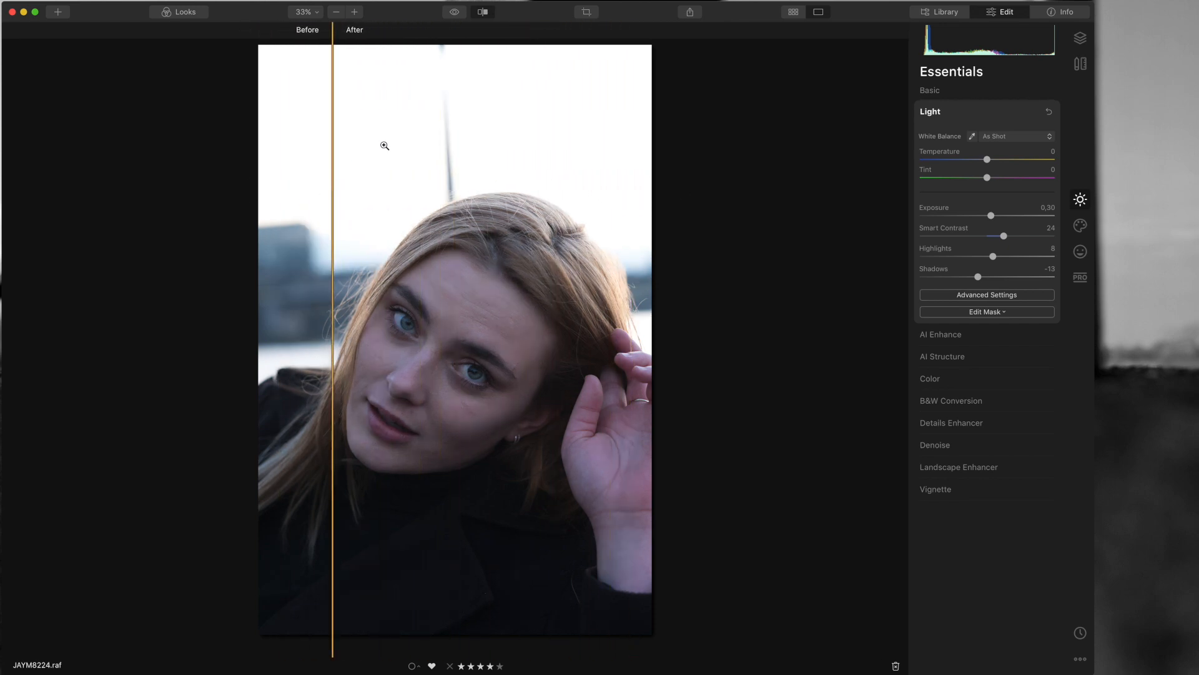
click(482, 13)
- Hide and show the Basic layer repeatedly to judge the effect of its light adjustments
click(1080, 38)
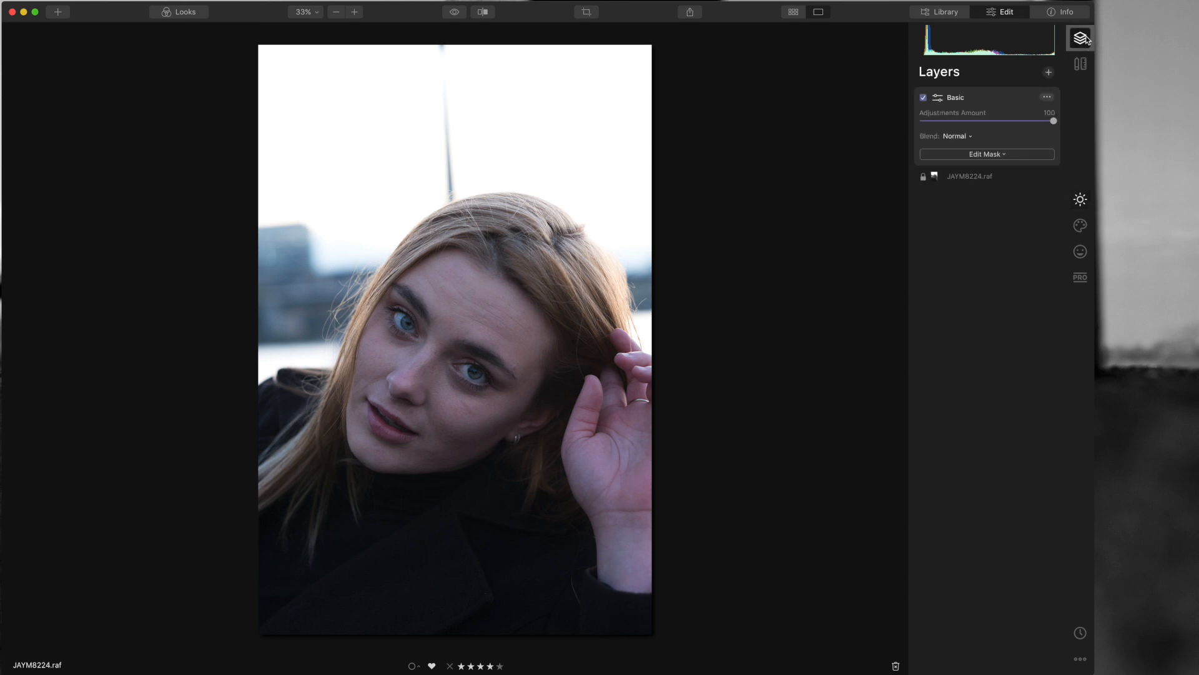
click(923, 97)
click(923, 98)
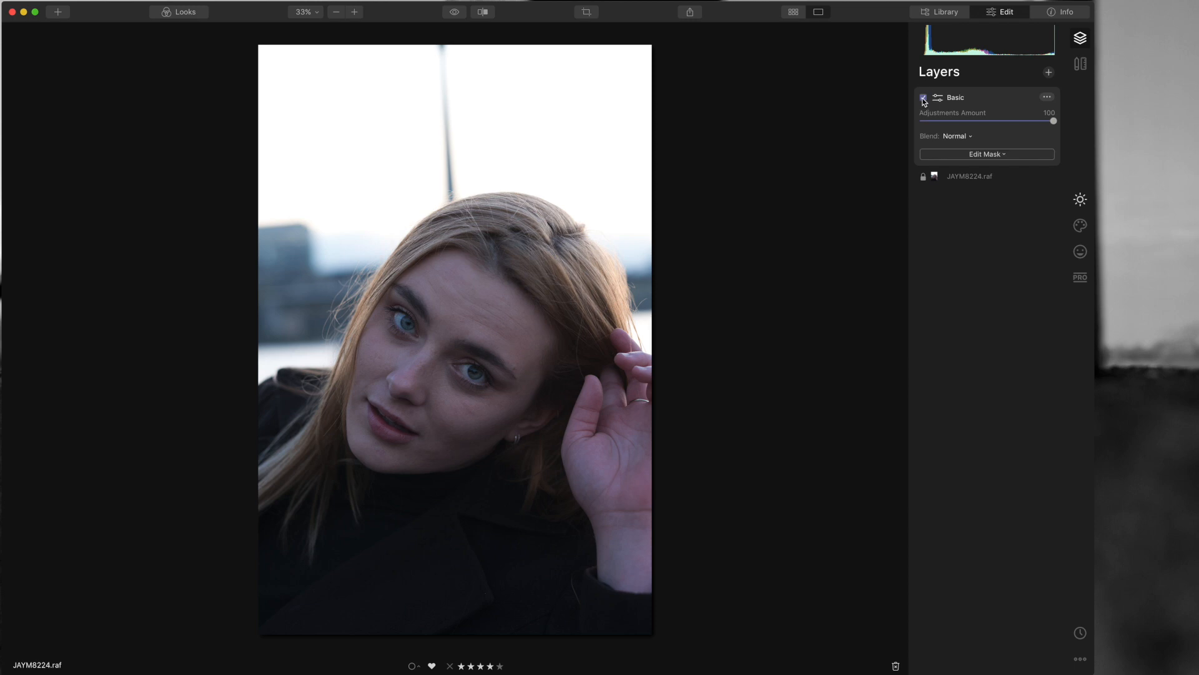
click(923, 98)
click(923, 98)
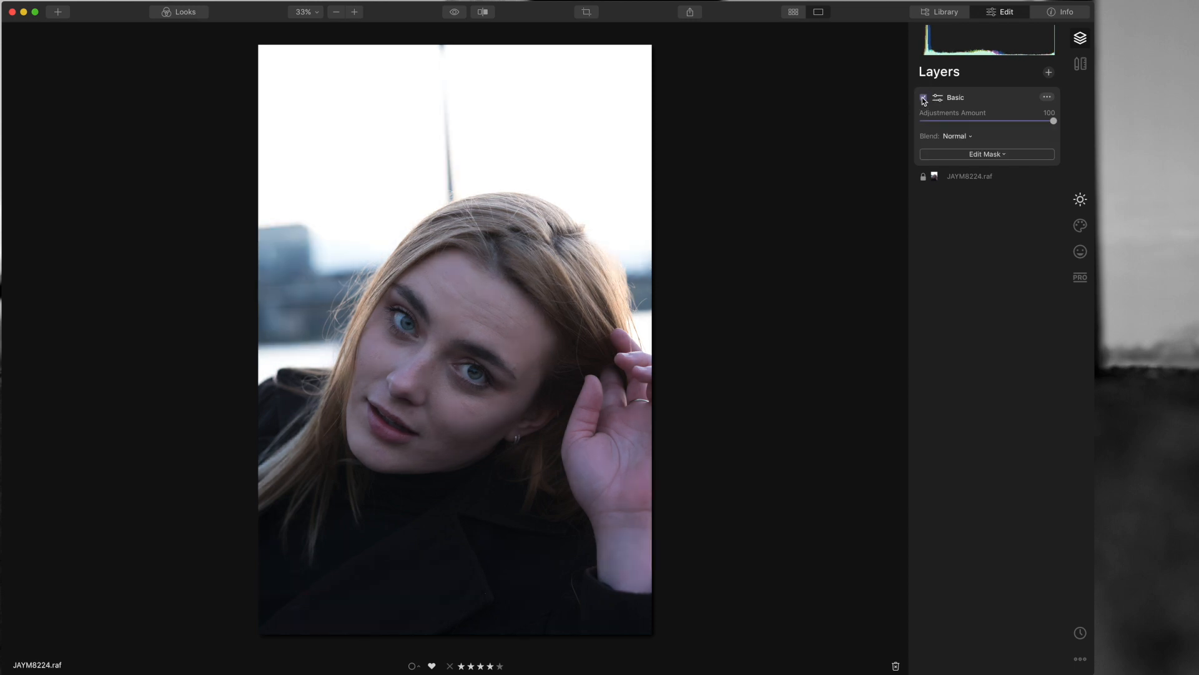
- Add a second adjustment layer above Basic and rename it Retouching
click(1049, 73)
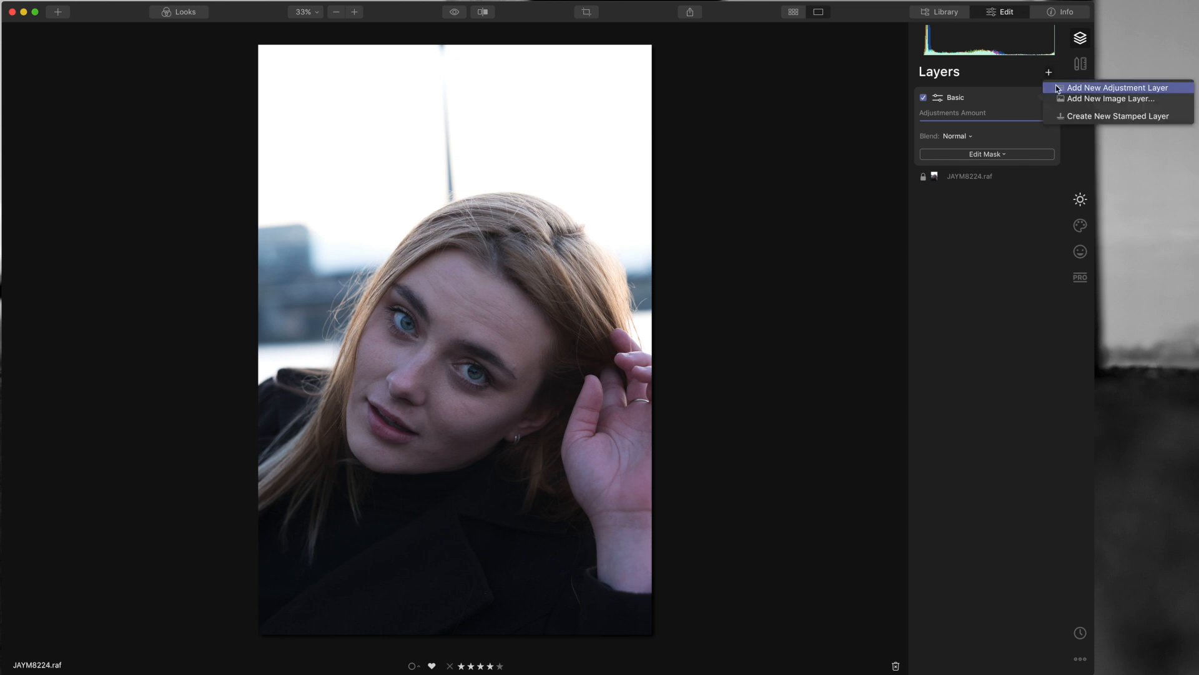
click(1057, 89)
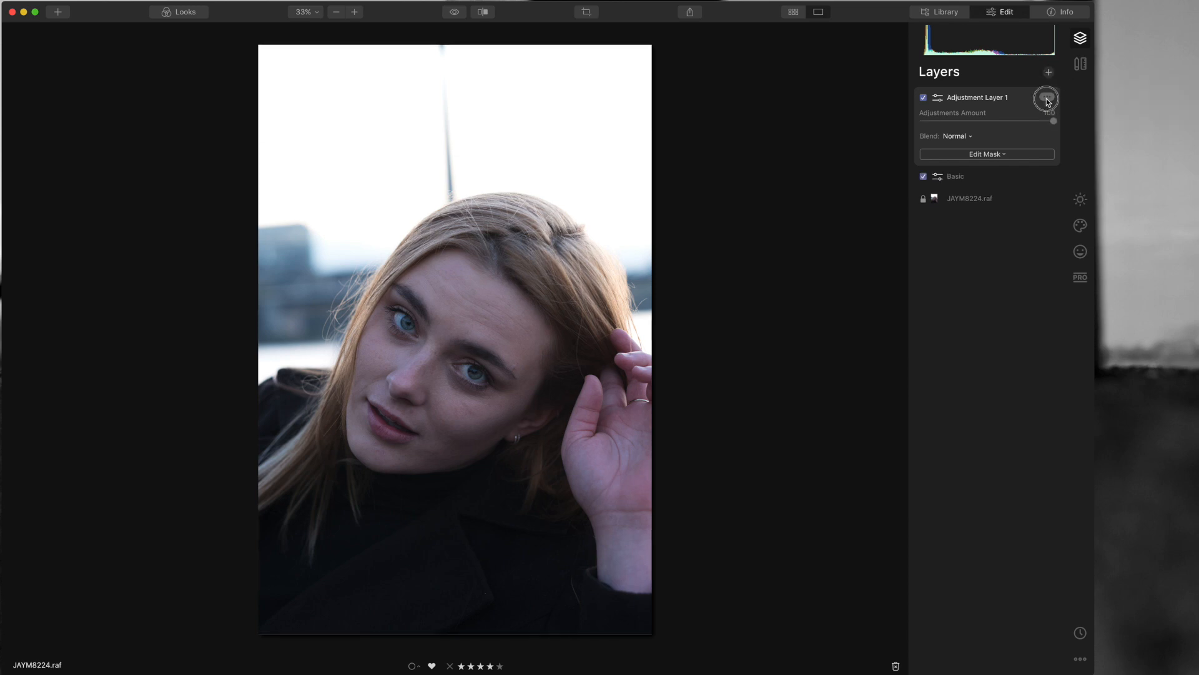
click(1047, 98)
click(1081, 157)
text(R)
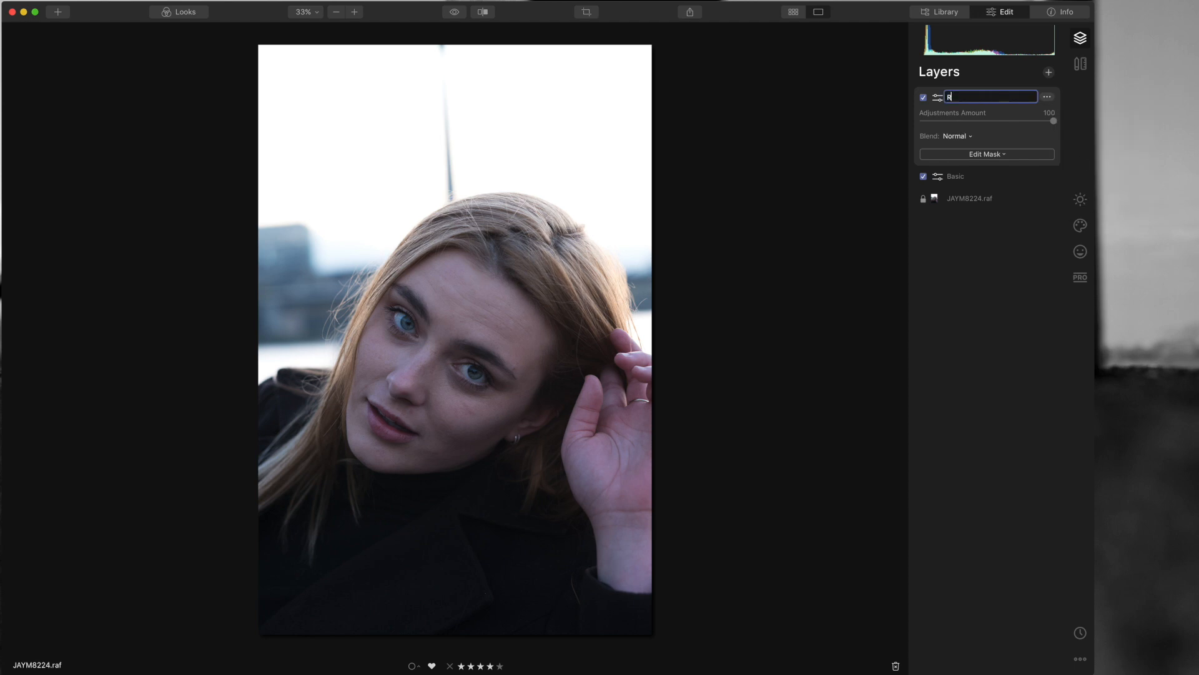
text(etouching)
key(Return)
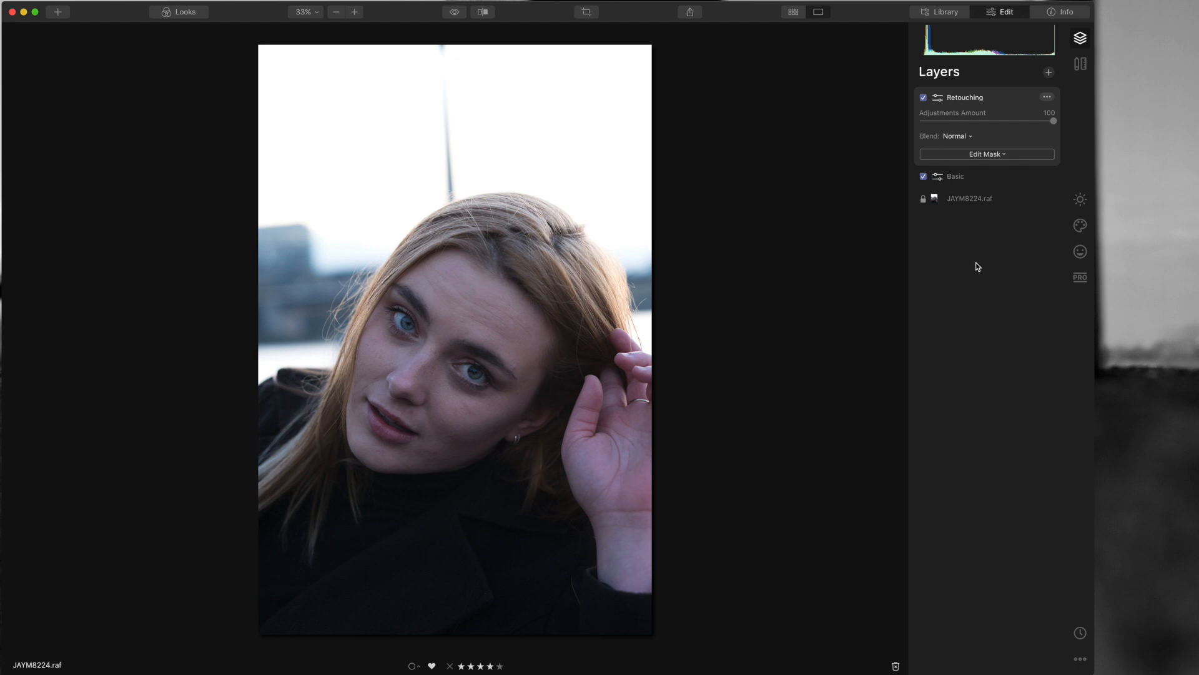
click(1080, 64)
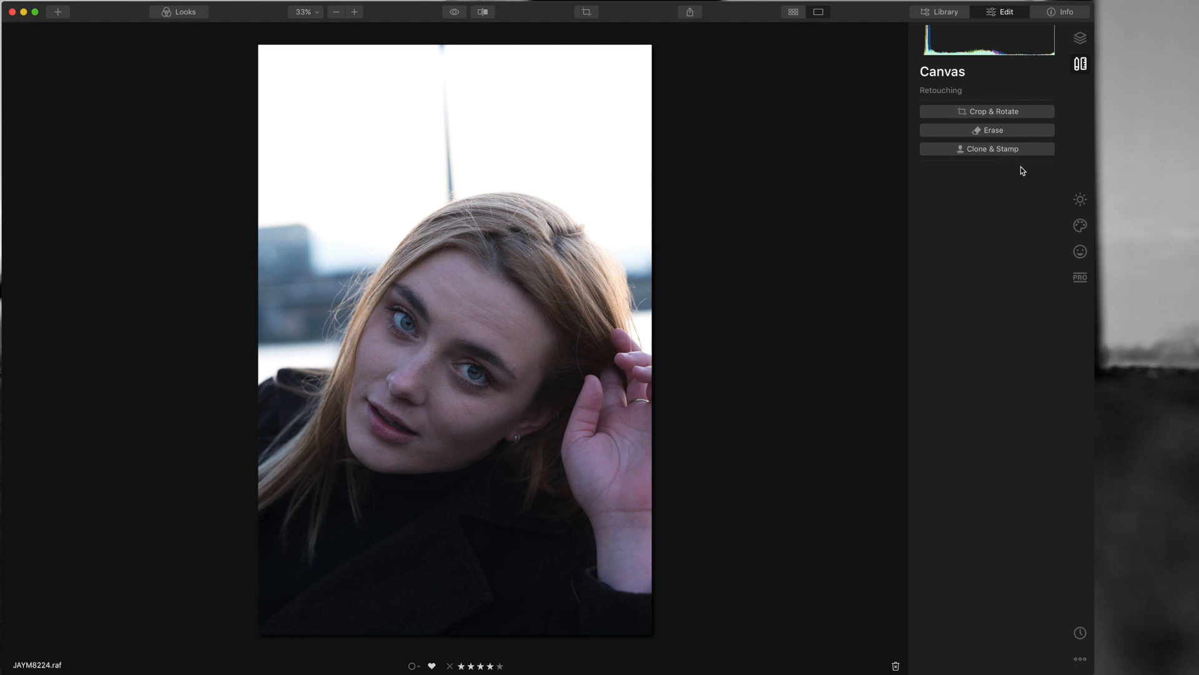
click(1080, 40)
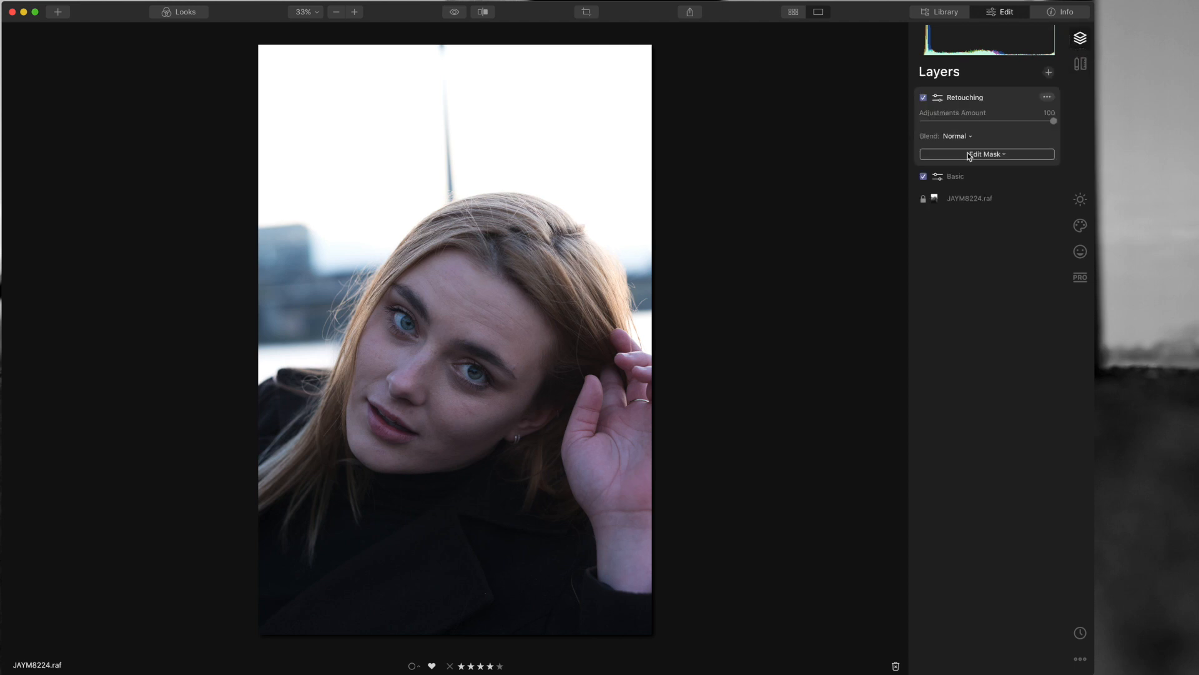
- Apply AI Skin Enhancer to the Retouching layer with an Amount of 55 and enable AI Skin Defects Removal
click(1081, 253)
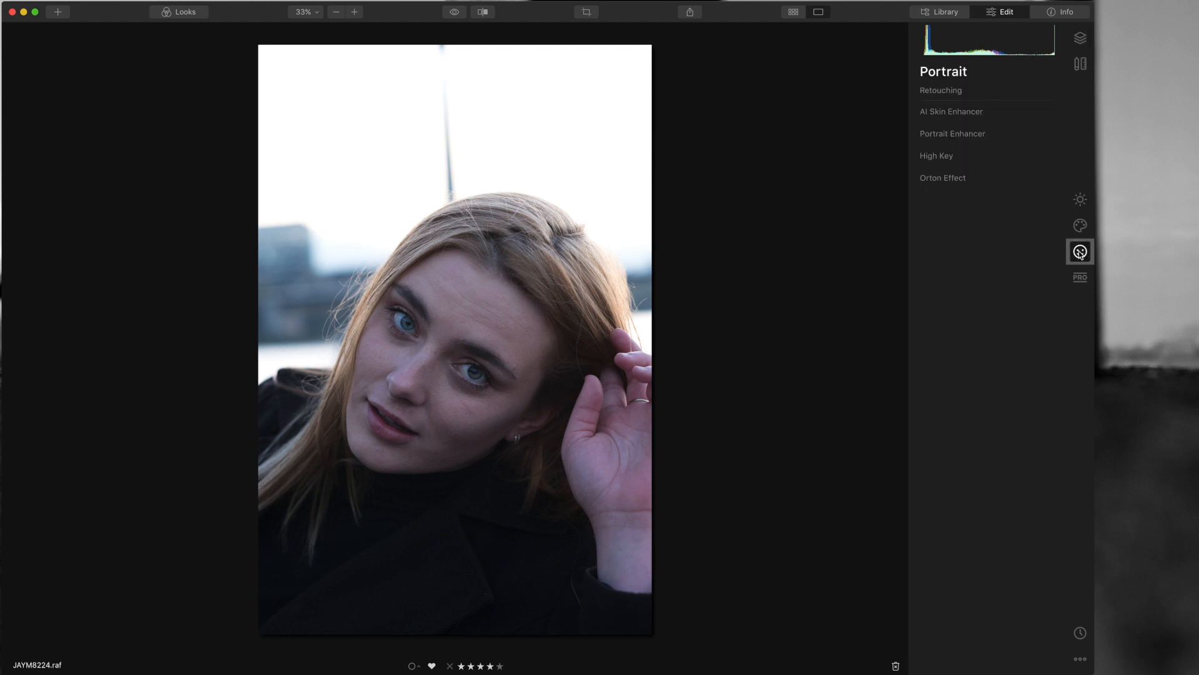
click(979, 111)
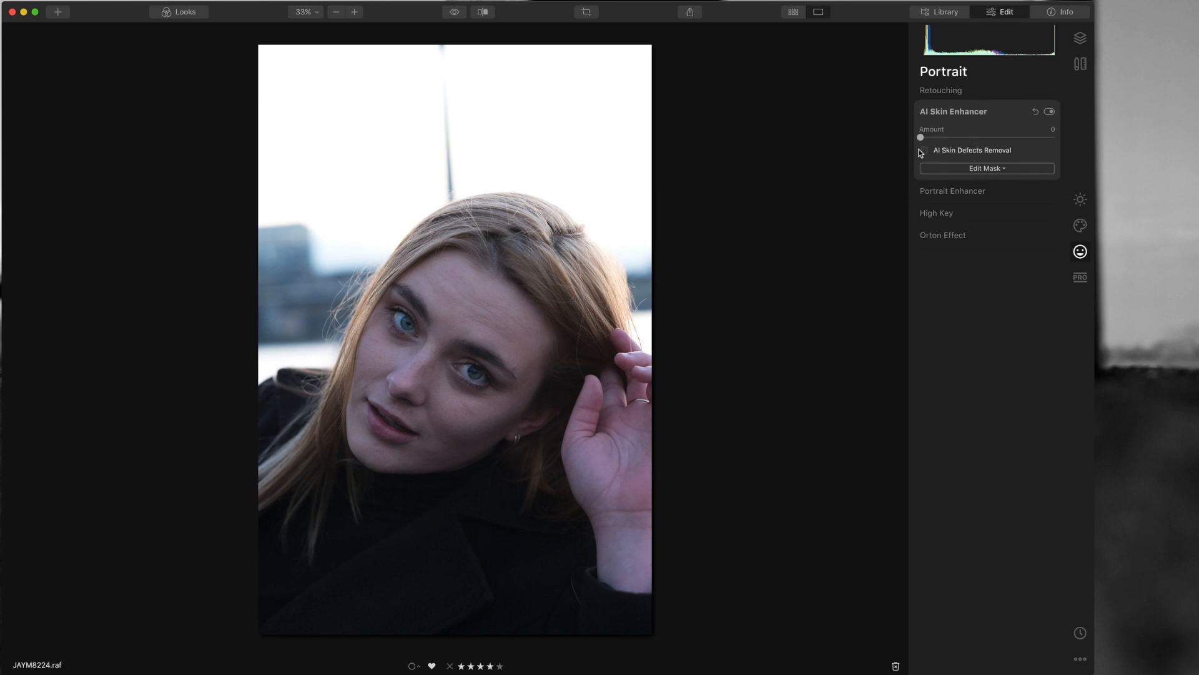
drag(921, 136, 991, 145)
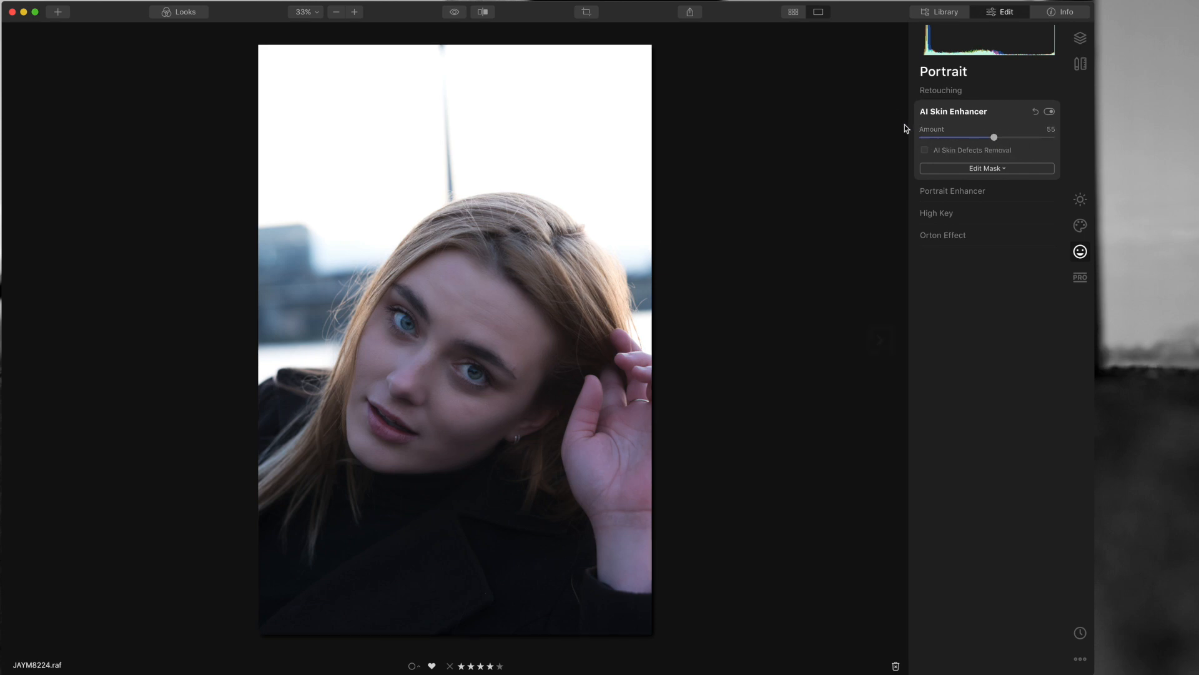
click(926, 150)
- Set the Portrait Enhancer's Face Light to 25, Eye Whitening to 16, Eye Enhancer to 35 and Dark Circles Removal to 55
click(977, 192)
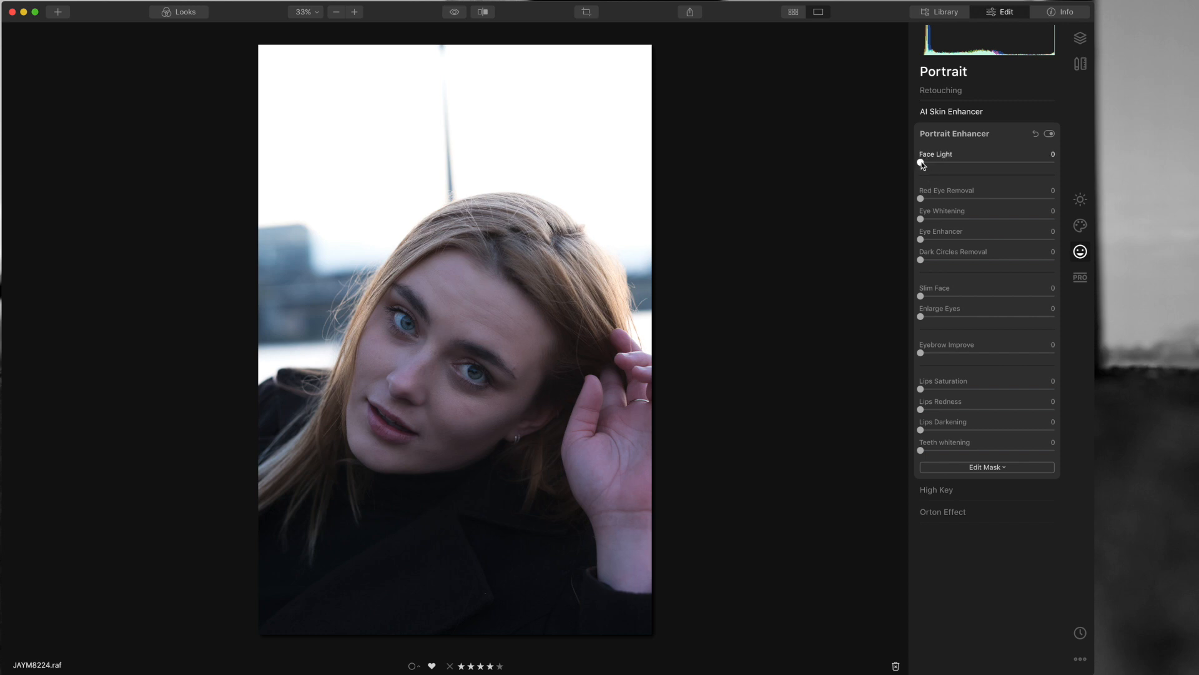
drag(922, 165, 959, 172)
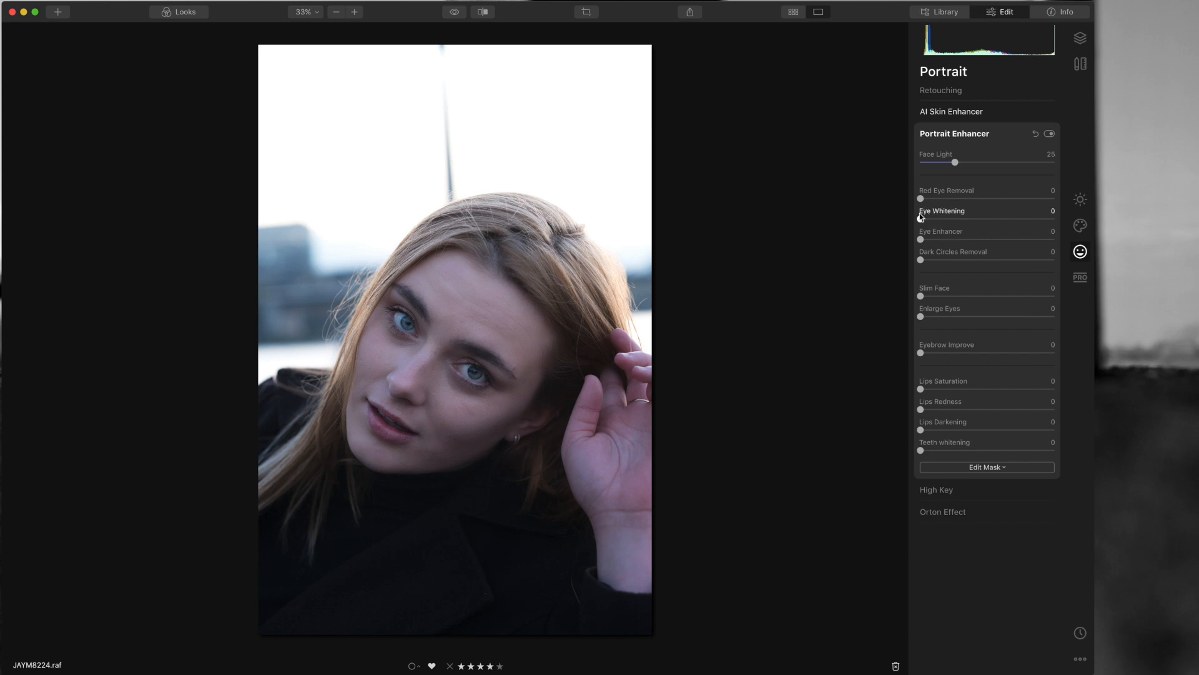
mouse_move(938, 217)
mouse_down()
mouse_move(1021, 220)
mouse_move(943, 233)
mouse_up()
click(922, 240)
drag(923, 242, 970, 248)
drag(946, 260, 1000, 263)
- Try Slim Face at 40 and Enlarge Eyes at 48, and reset both to 0
drag(922, 298, 988, 316)
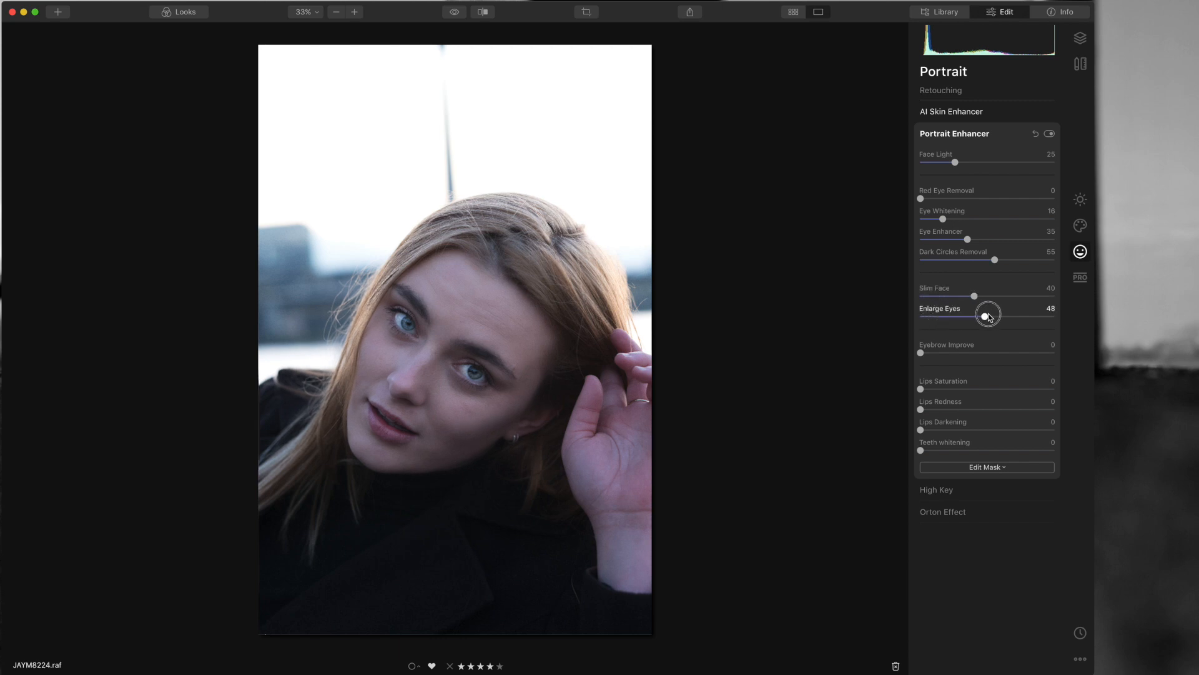
drag(993, 313, 854, 322)
drag(977, 298, 871, 301)
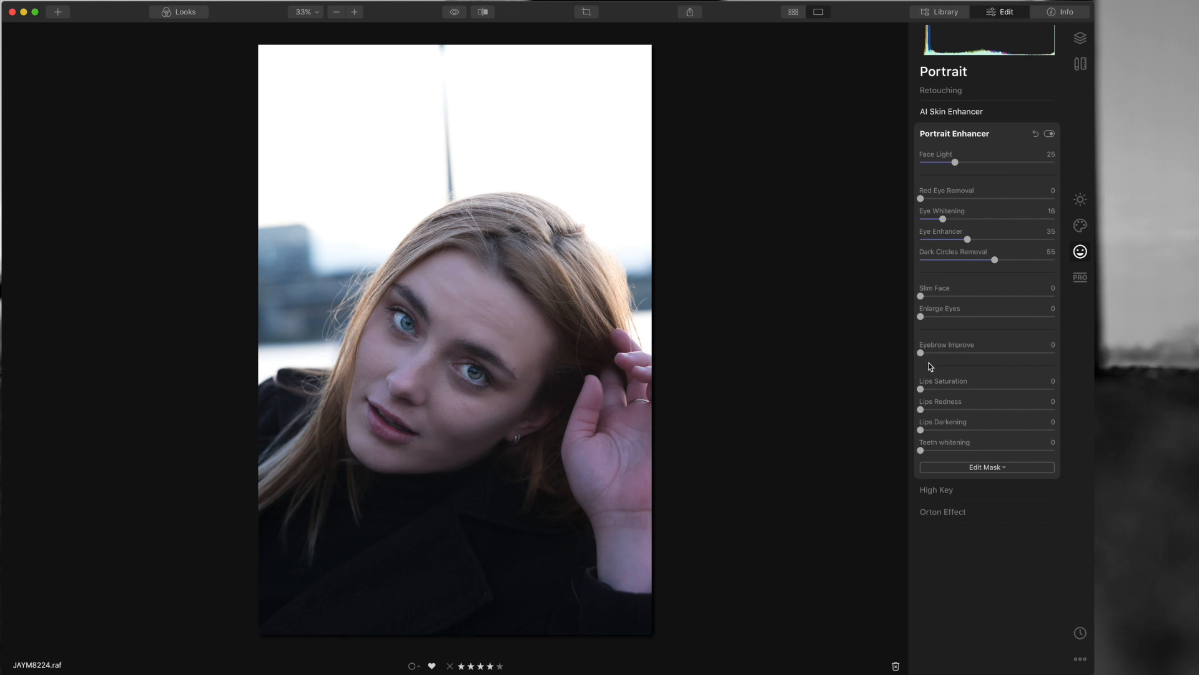
- Set Eyebrow Improve to 20, Lips Saturation to 25, Lips Redness to 29, Lips Darkening to 40 and Teeth whitening to 25
drag(922, 354, 950, 358)
drag(922, 391, 979, 429)
click(395, 425)
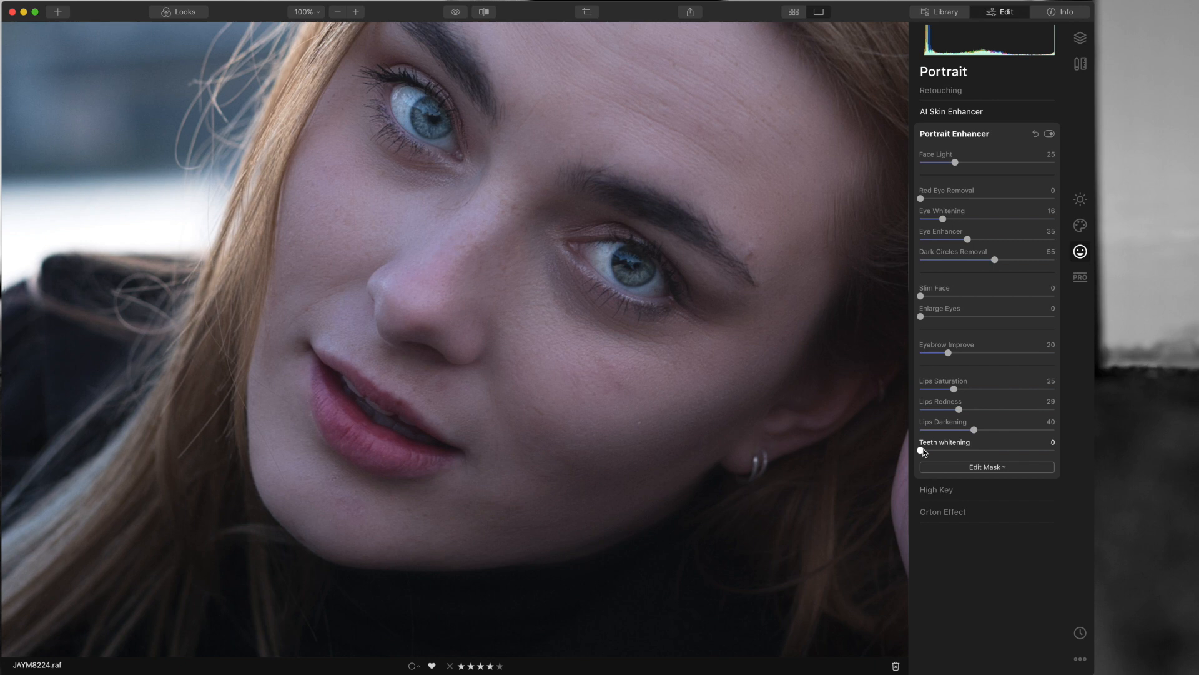
drag(921, 451, 953, 460)
click(587, 219)
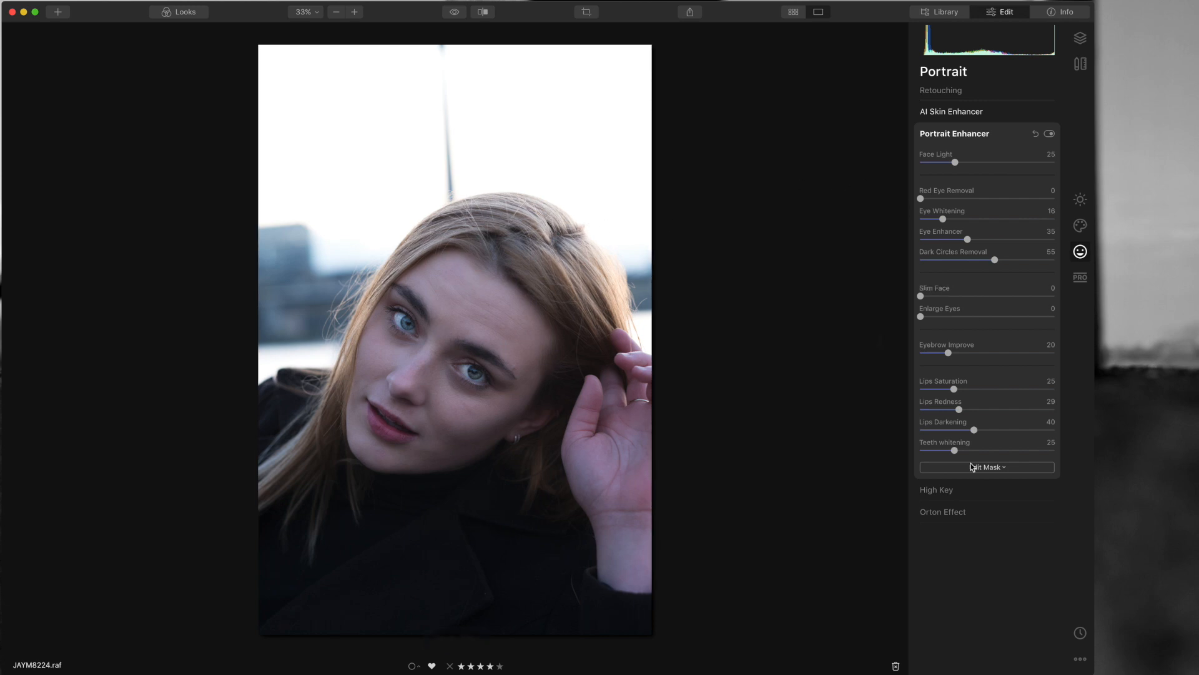
- Apply a Type 1 Orton Effect with an Amount of 15 to the Retouching layer
click(980, 517)
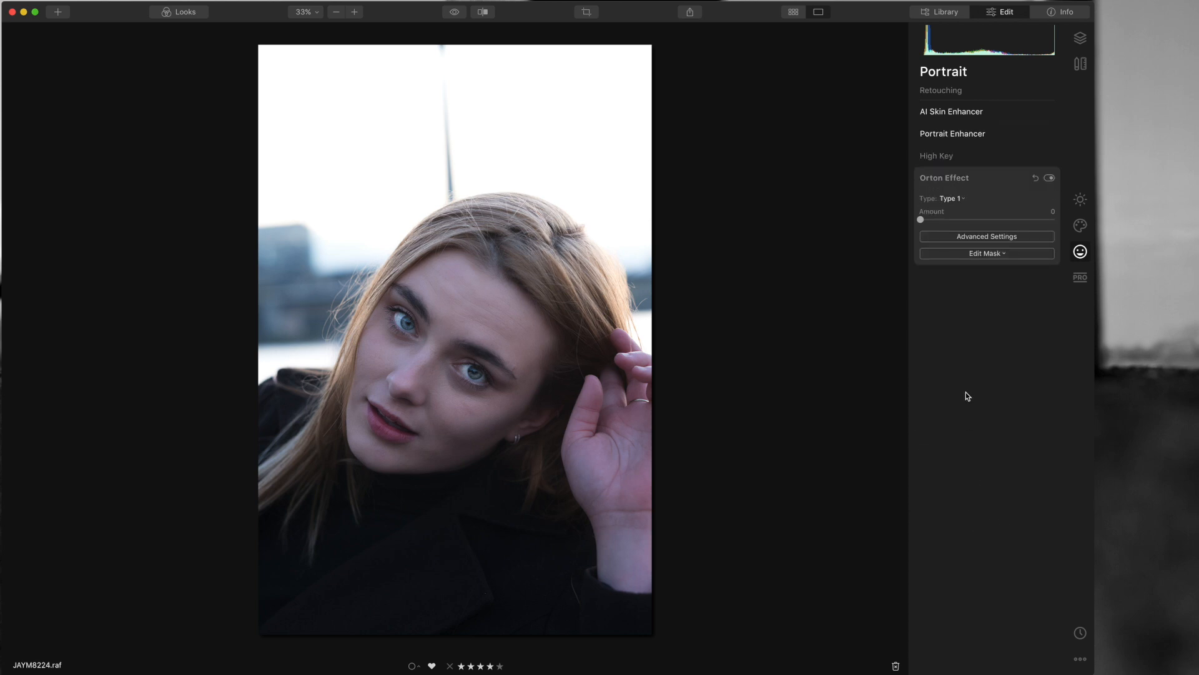
click(949, 199)
click(987, 179)
click(961, 237)
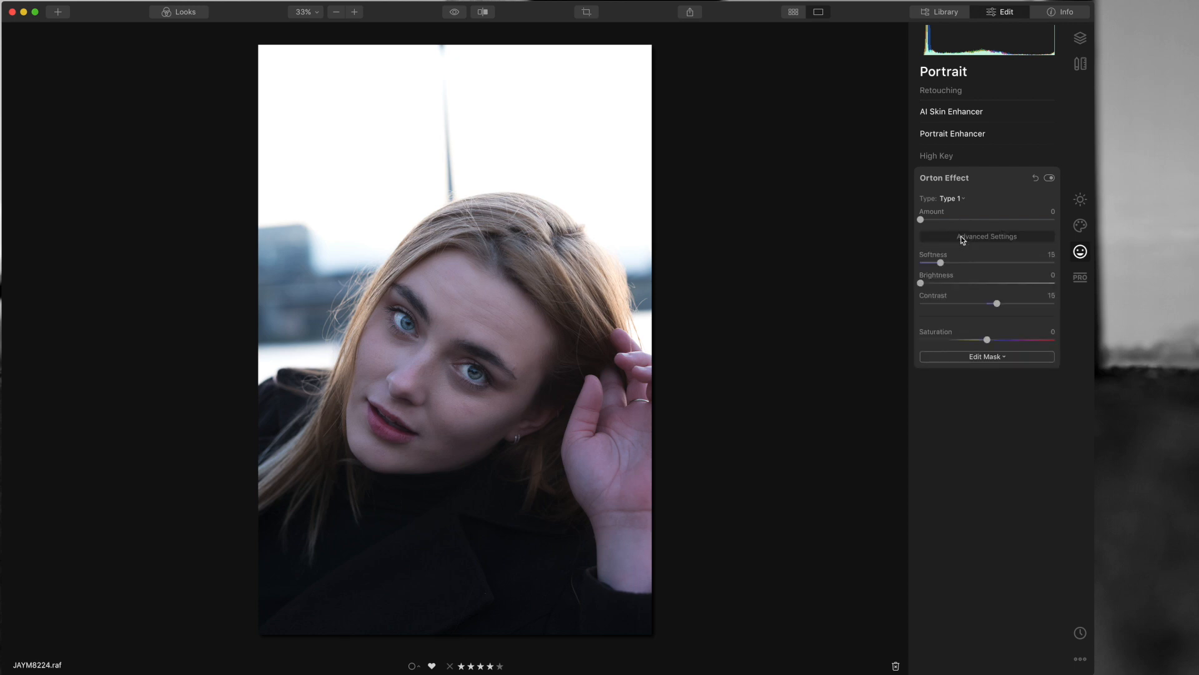
click(962, 238)
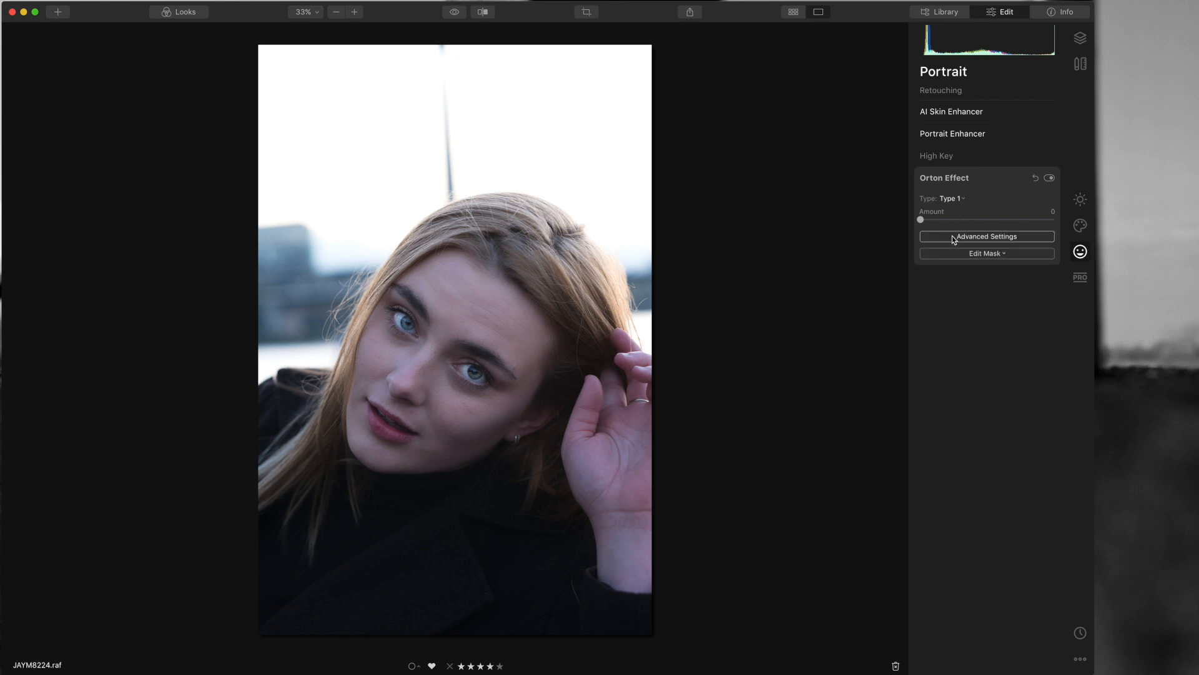
mouse_move(922, 220)
mouse_down()
mouse_move(1034, 223)
mouse_move(944, 228)
mouse_up()
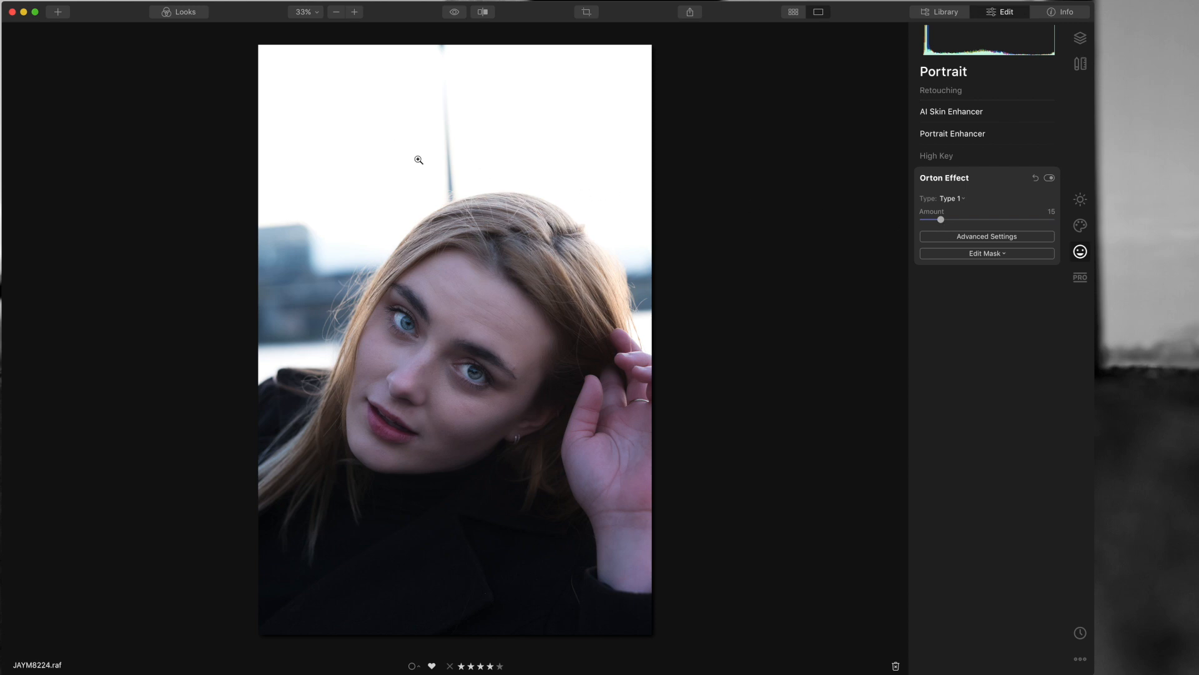
- Toggle the original photo on and off to judge the retouched portrait against it
click(457, 14)
click(457, 12)
click(456, 12)
- Add a new adjustment layer above the Retouching layer
click(1090, 39)
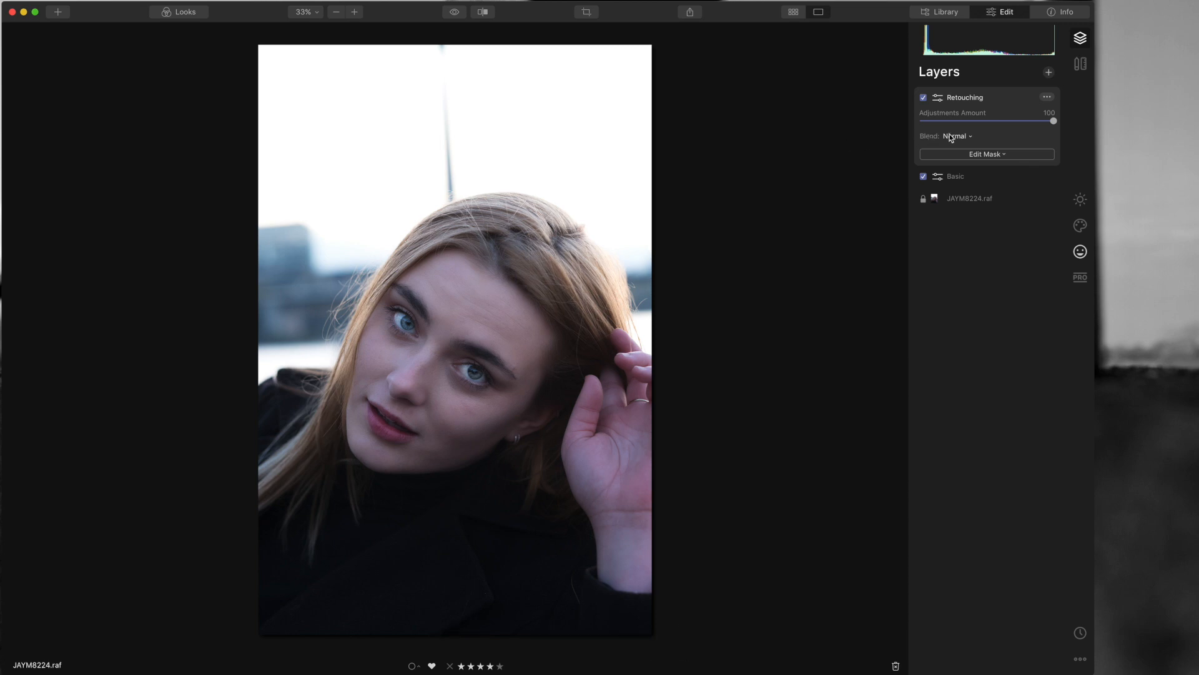
click(1050, 73)
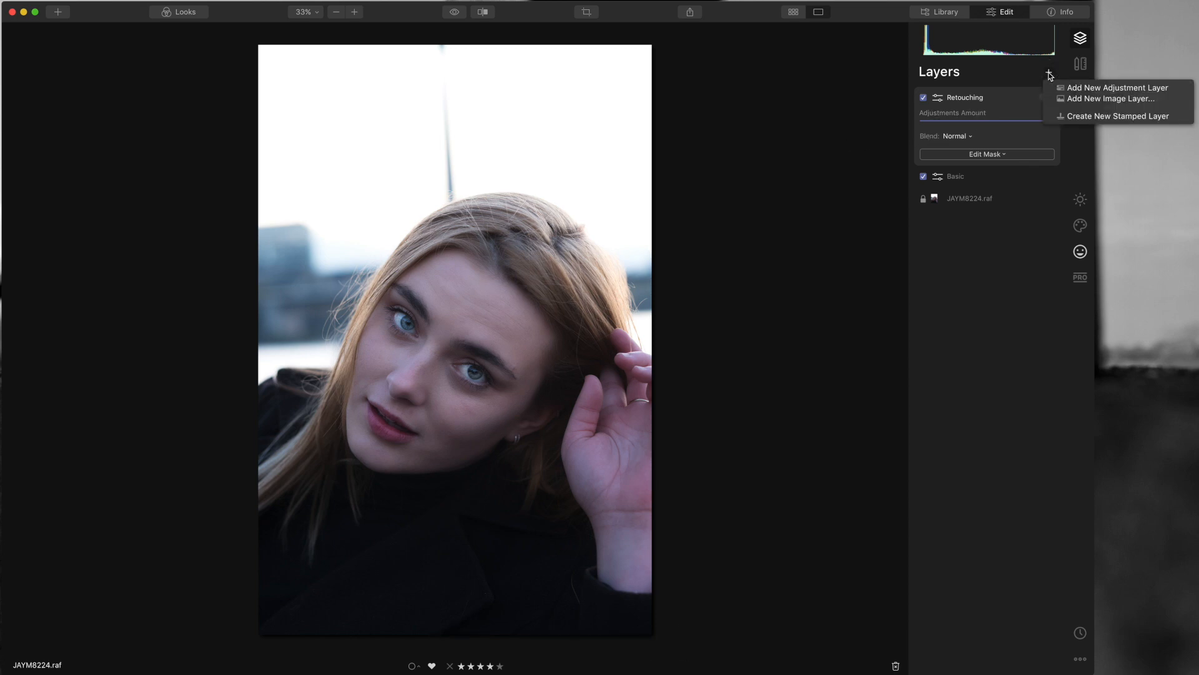
click(1077, 88)
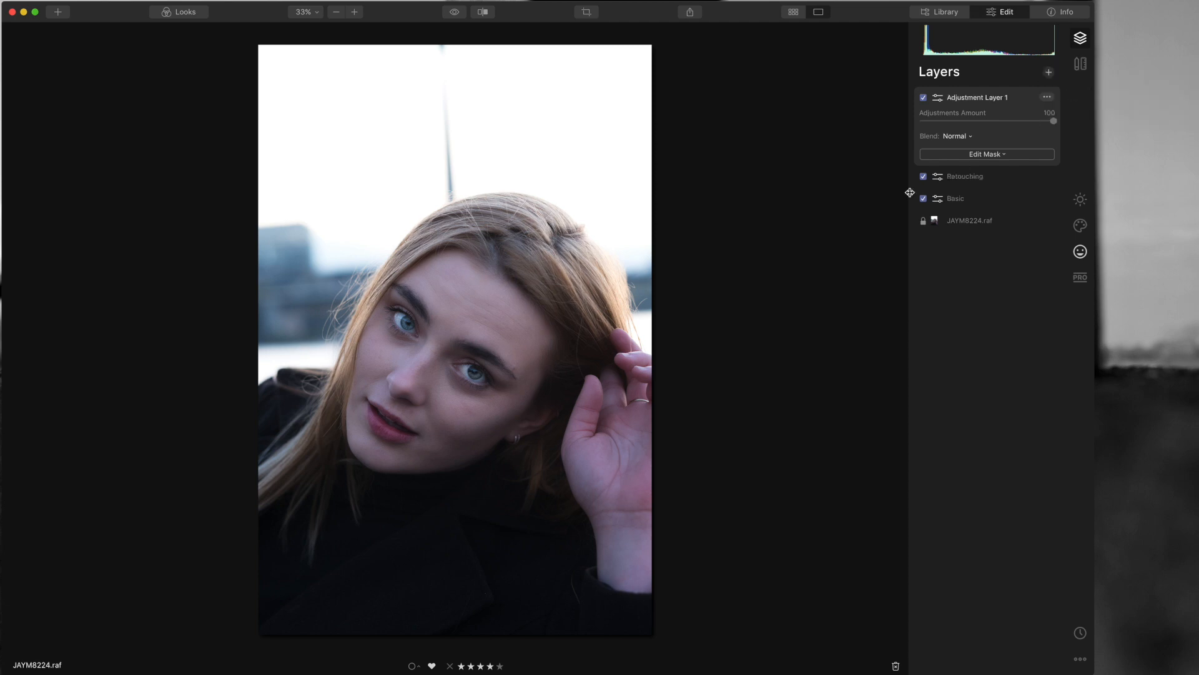
- Apply the Bleach Bypass user look to the new adjustment layer and set its Adjustments Amount to 60
click(185, 12)
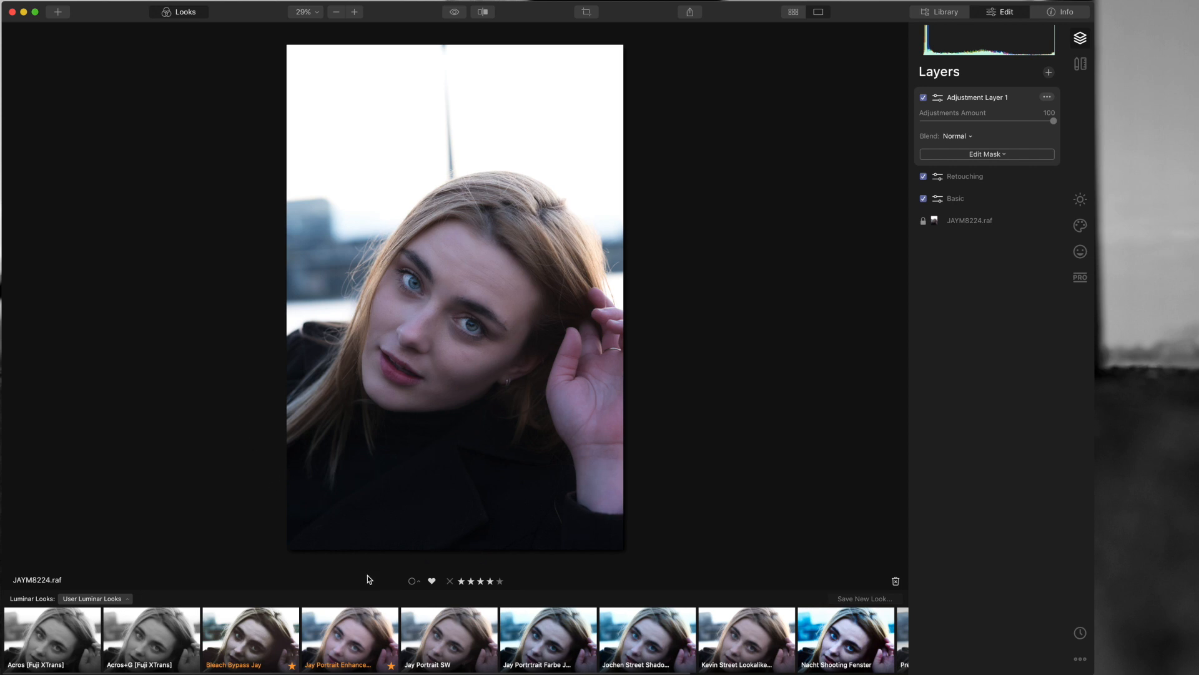
click(259, 635)
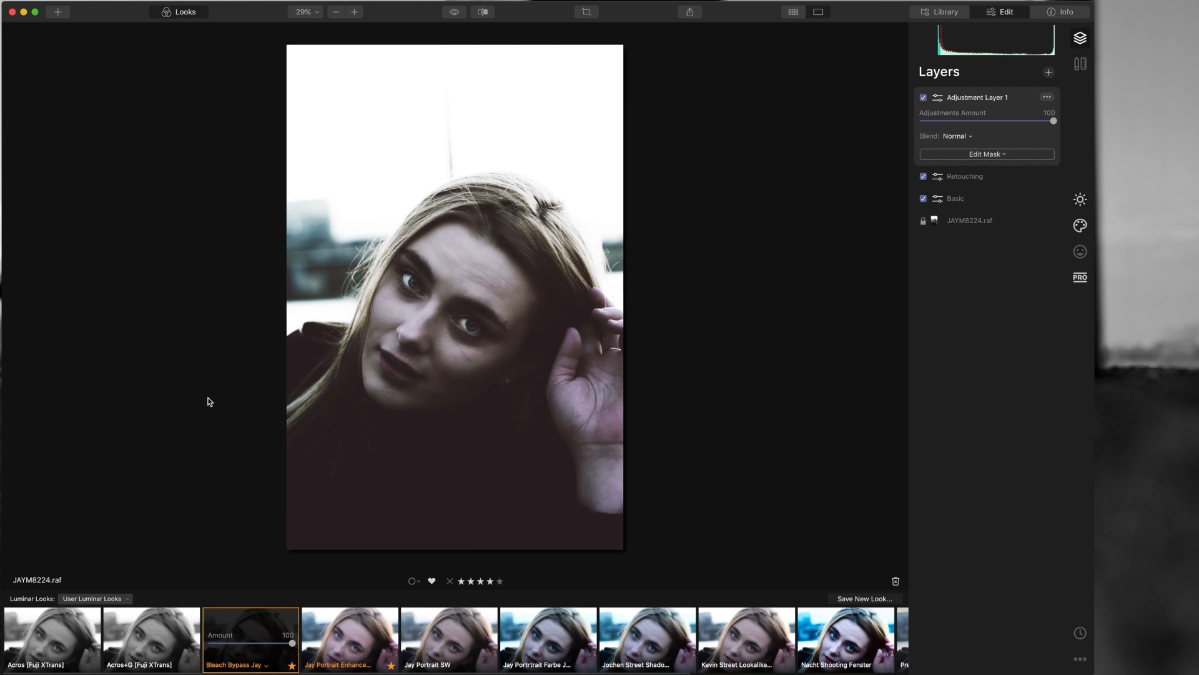
click(191, 13)
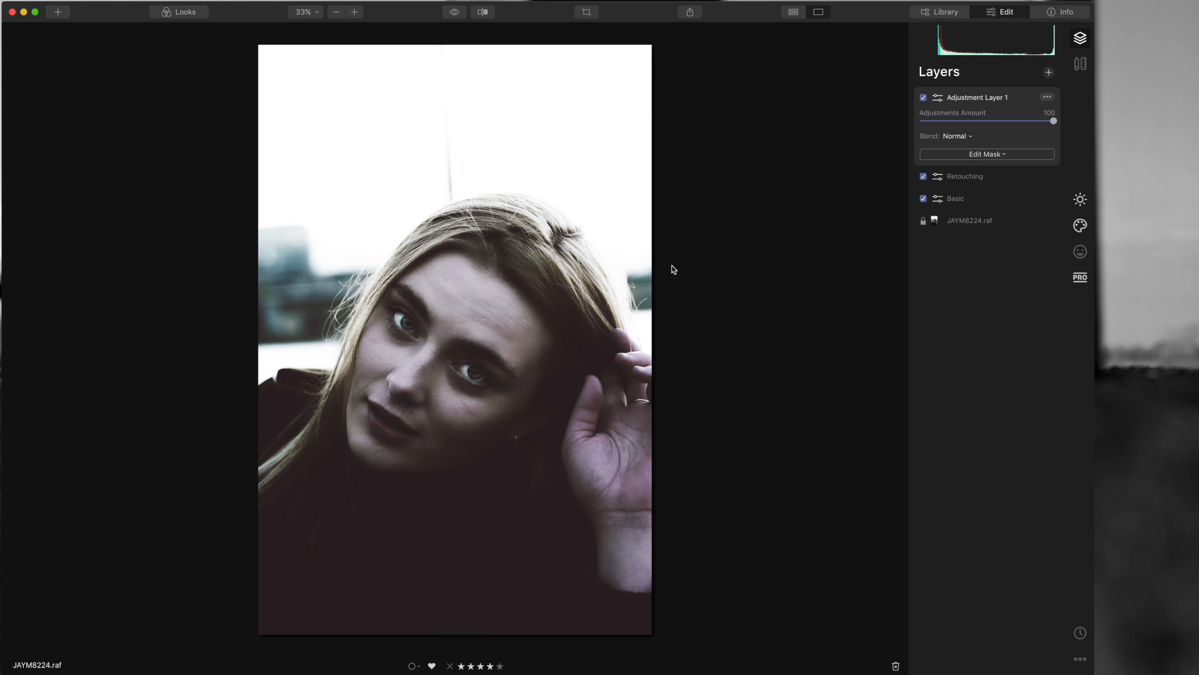
drag(1052, 121, 991, 133)
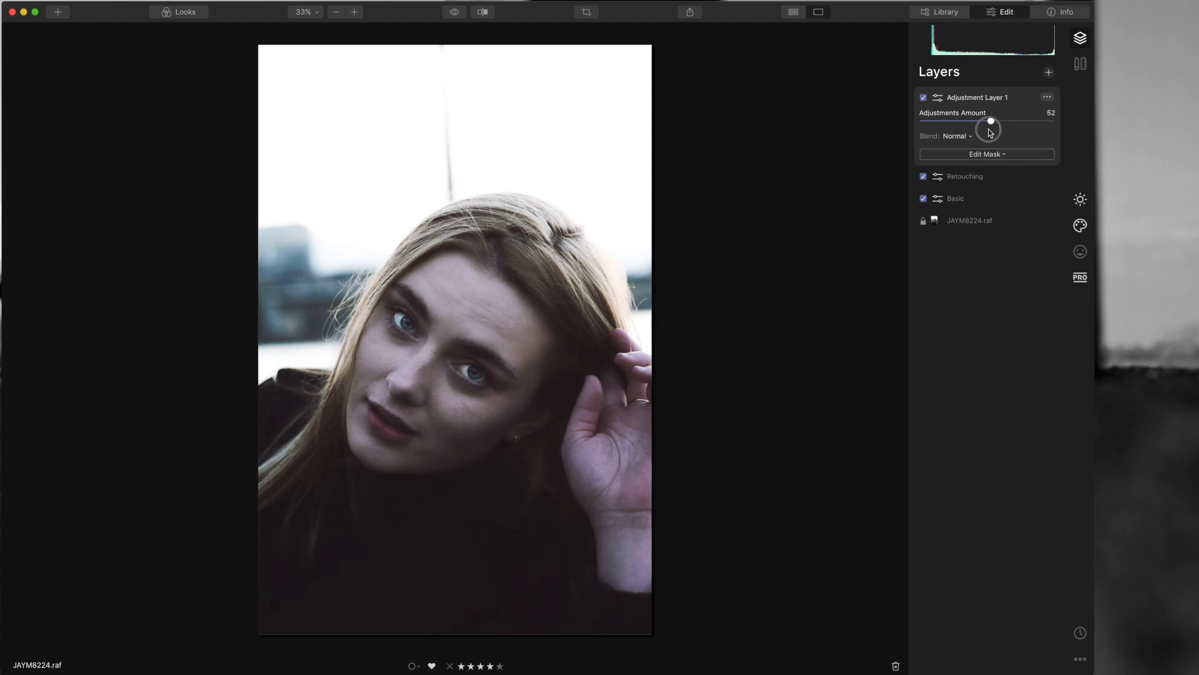
drag(991, 132, 1001, 132)
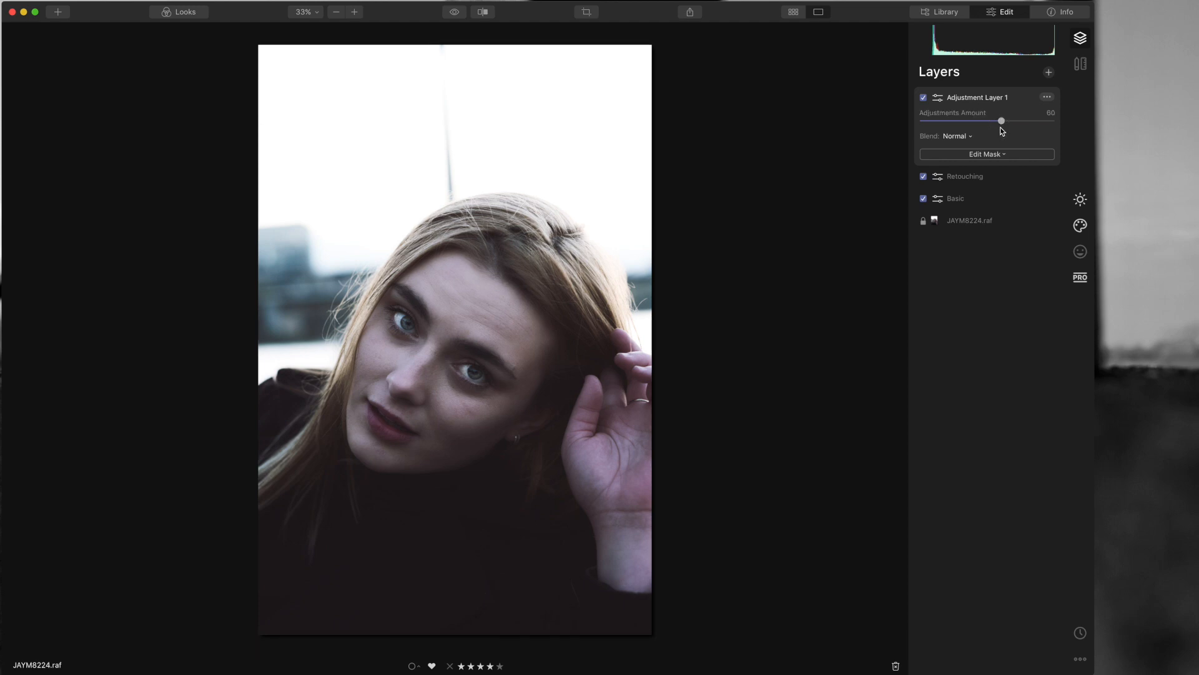